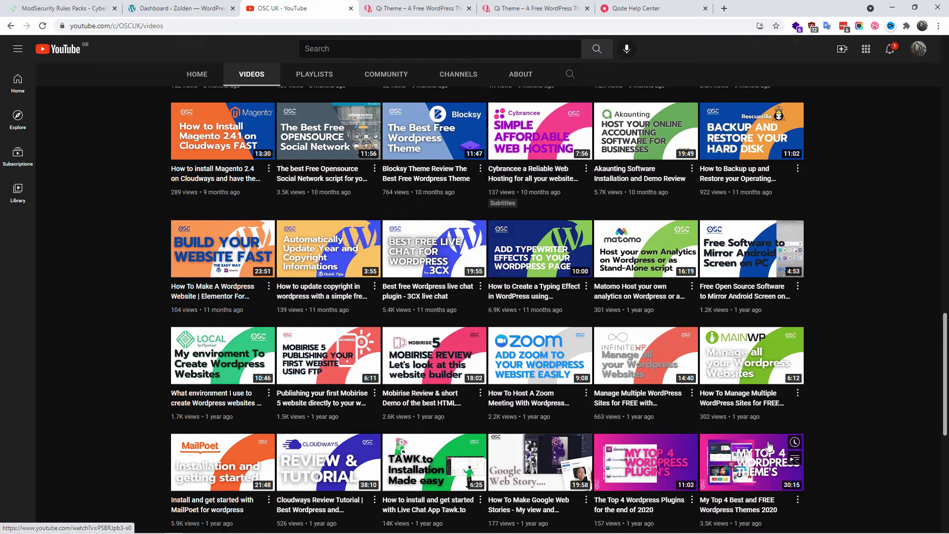
Switch to the browser tab showing the Qi Addons for Elementor page.
left_click(387, 5)
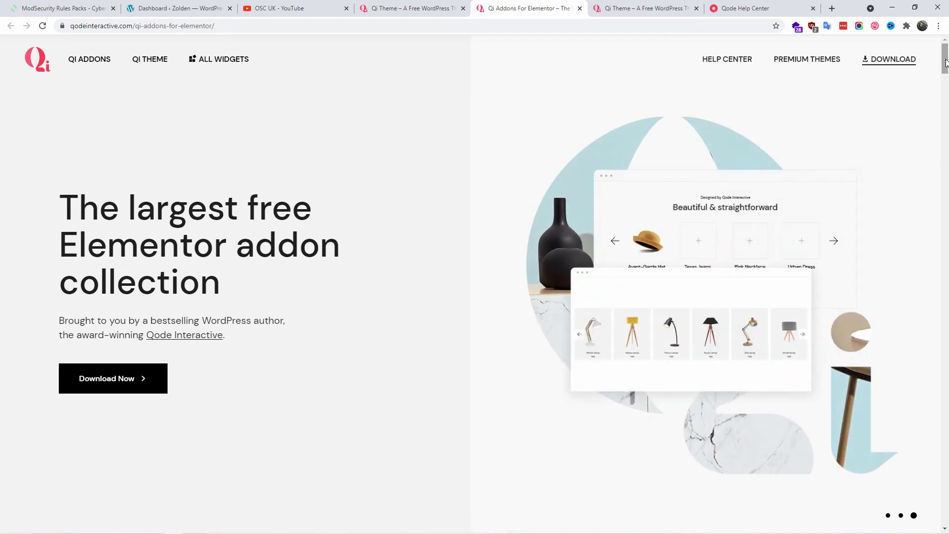
Scroll through the Qi Addons feature section, then go back to the OSC UK YouTube videos.
left_click_drag(946, 63, 915, 438)
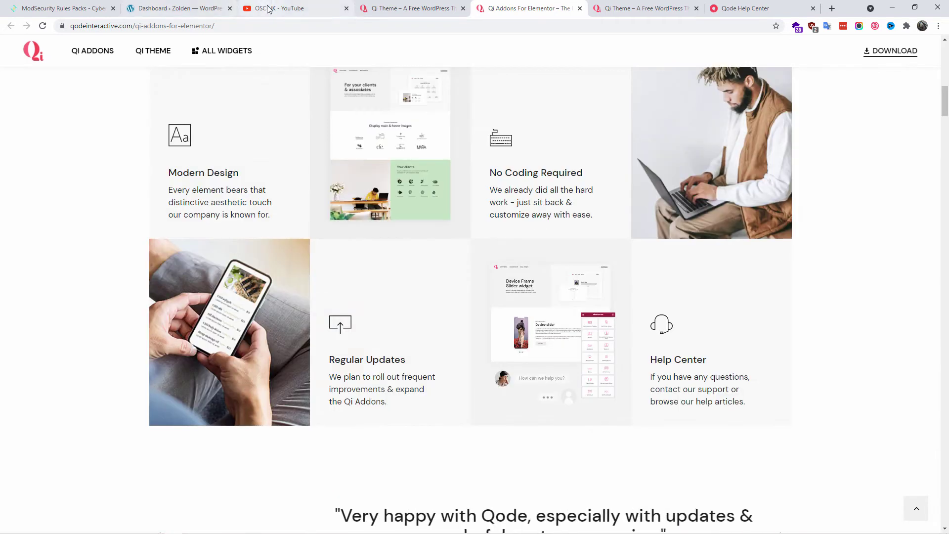
left_click(279, 7)
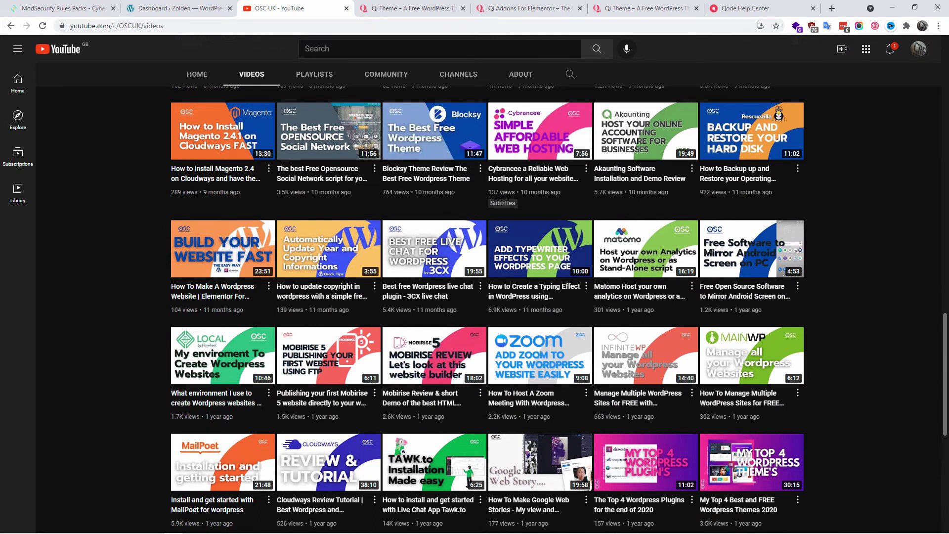
scroll(840, 226, "up", 20)
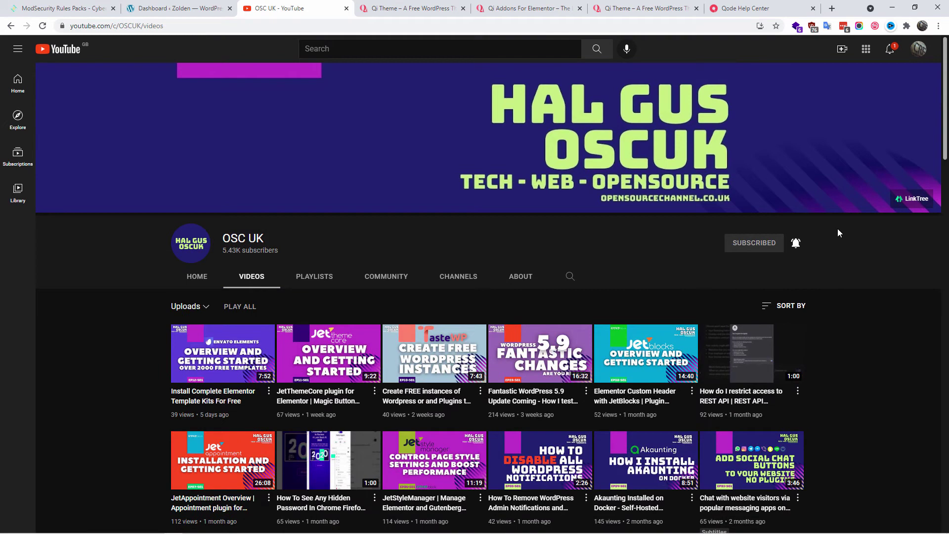
middle_click(892, 196)
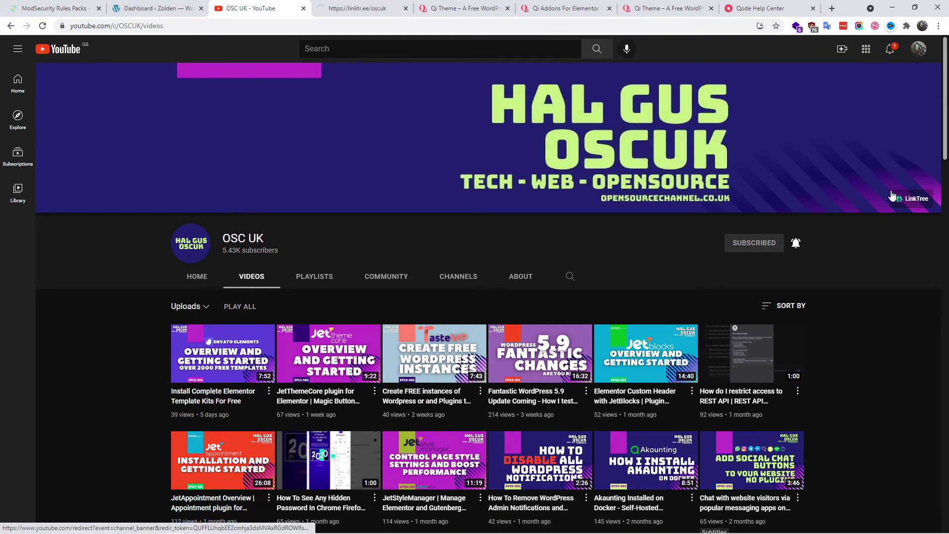
left_click(388, 4)
scroll(666, 310, "down", 1)
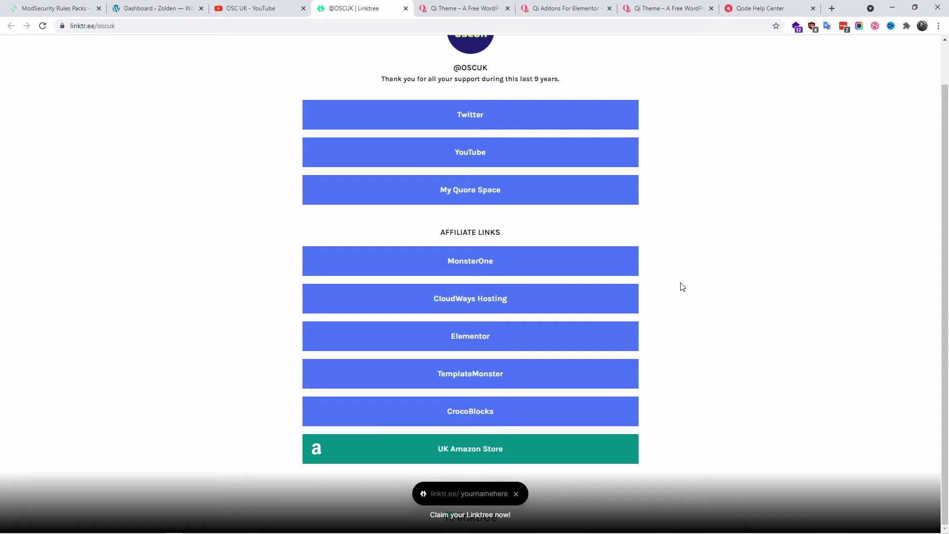
left_click(406, 9)
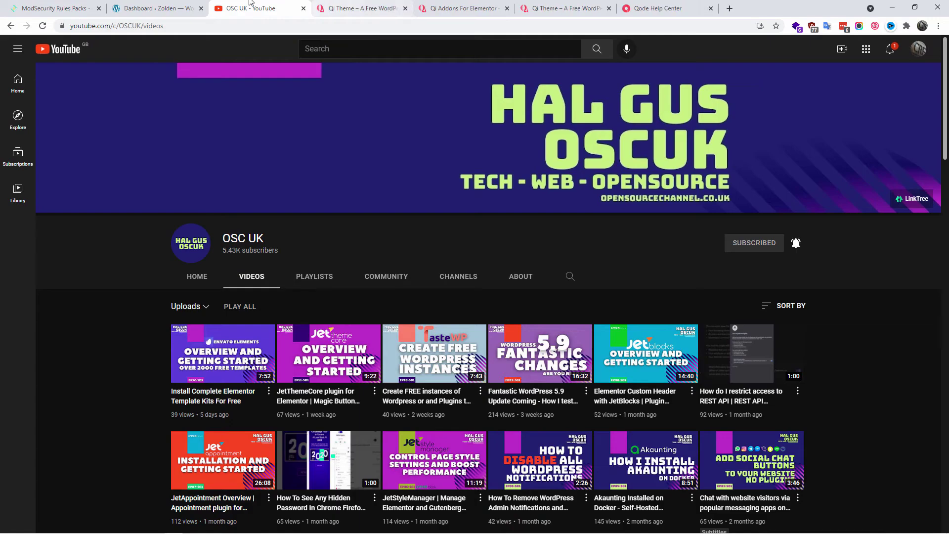
Search the theme directory for 'Qi', install and activate it, then install Qode Essential Addons.
left_click(181, 6)
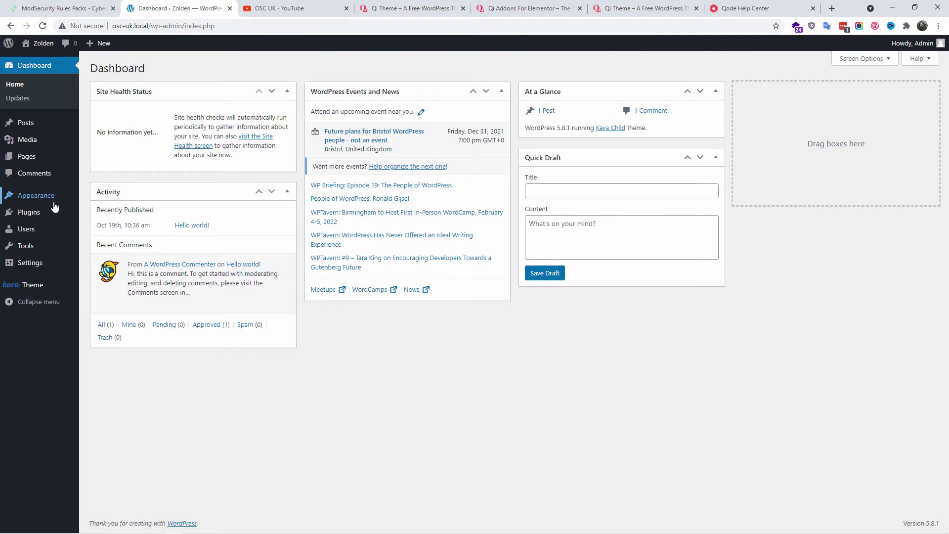
mouse_move(44, 204)
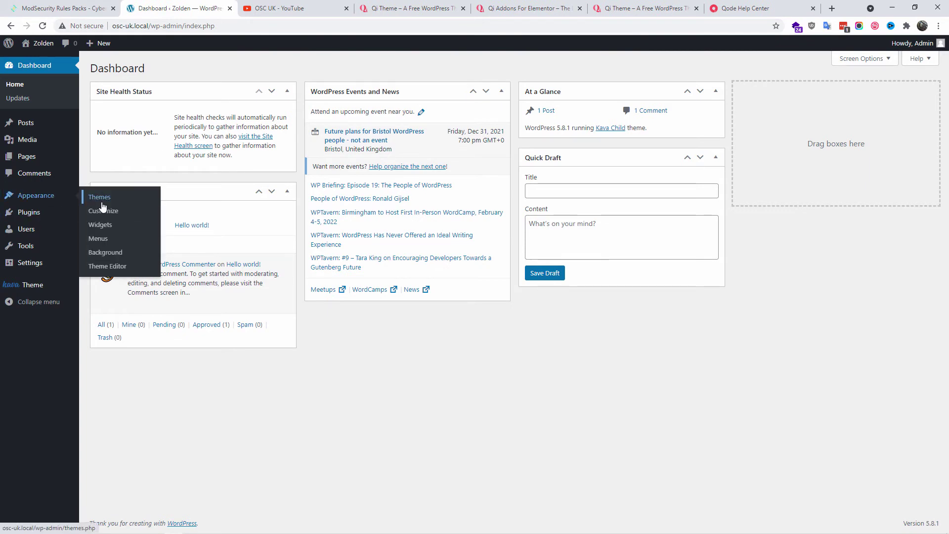
left_click(101, 201)
left_click(181, 69)
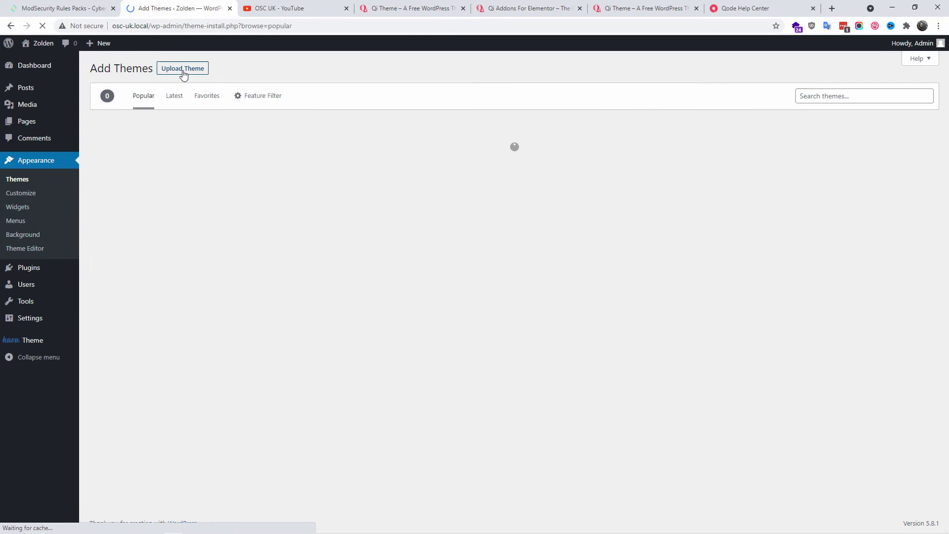
left_click(829, 98)
type("Qi")
mouse_move(224, 283)
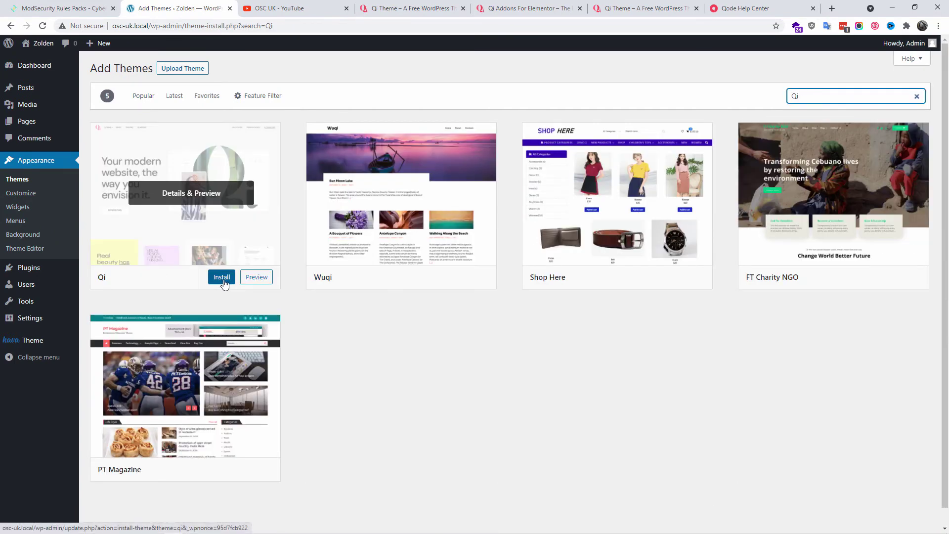
left_click(224, 283)
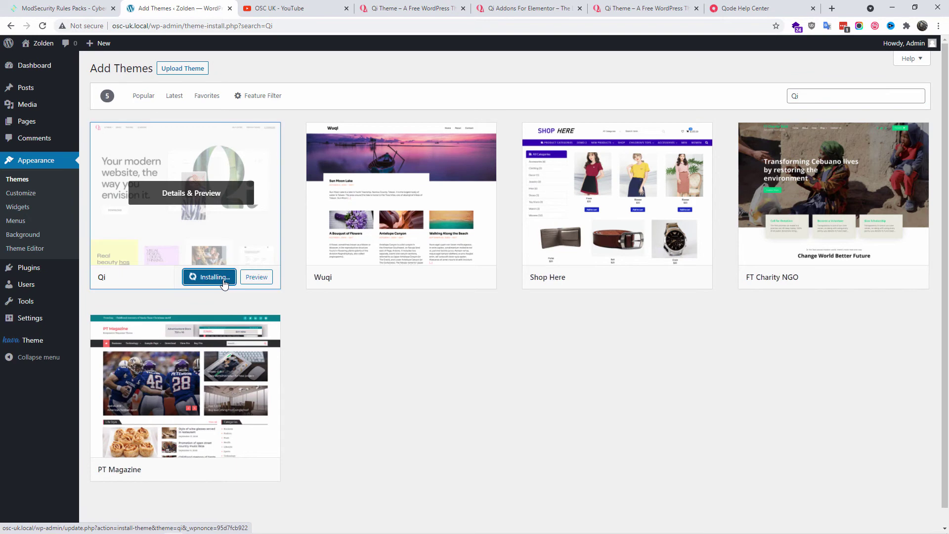
left_click(213, 280)
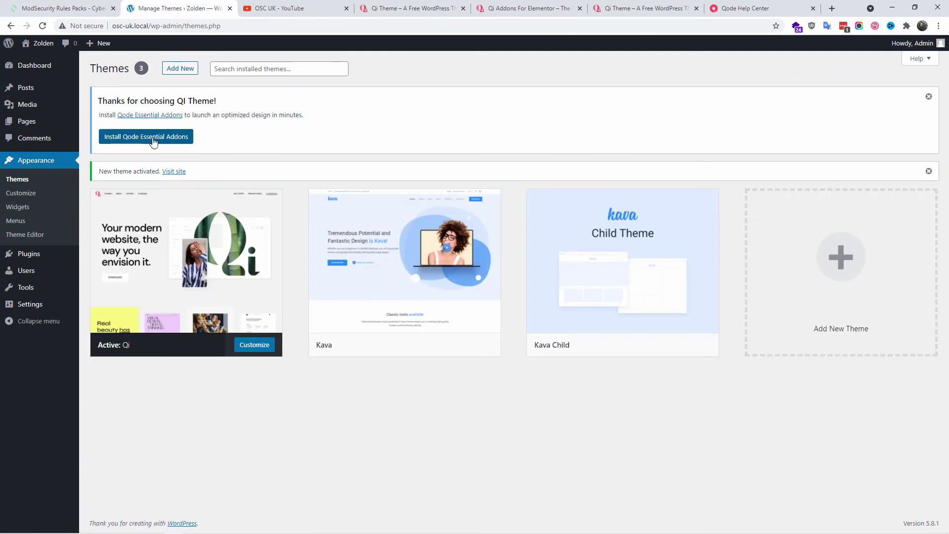
left_click(165, 142)
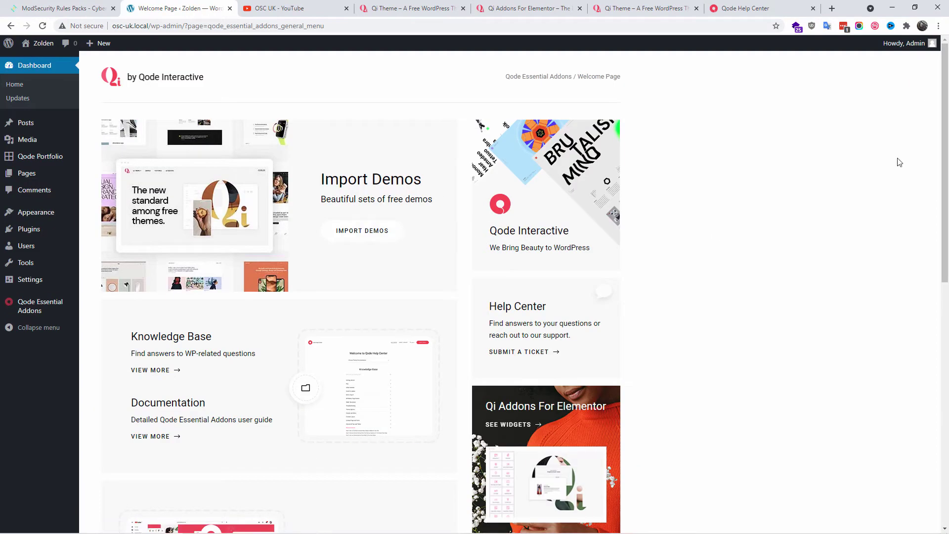
Look over the Qode Essential Addons welcome page, then open its Options to the General settings.
scroll(930, 343, "down", 5)
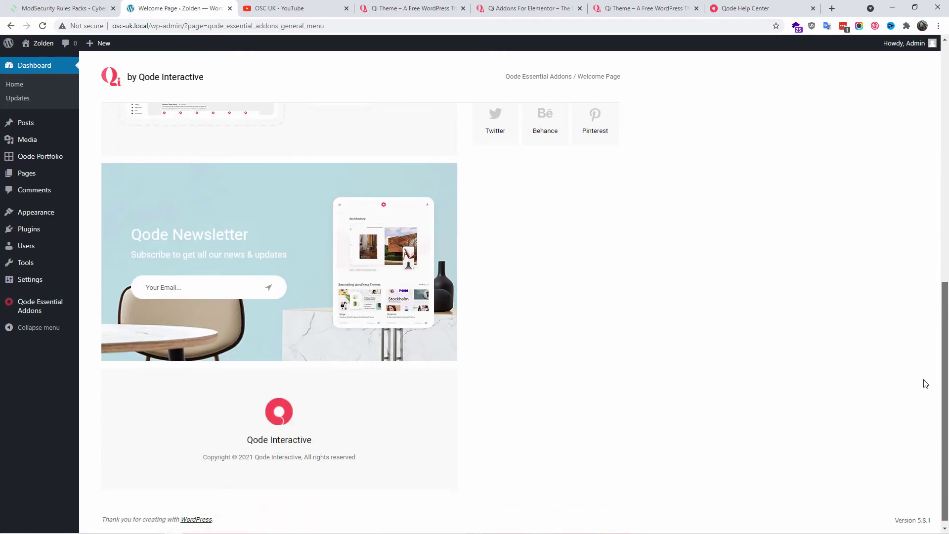
scroll(35, 322, "up", 10)
mouse_move(34, 309)
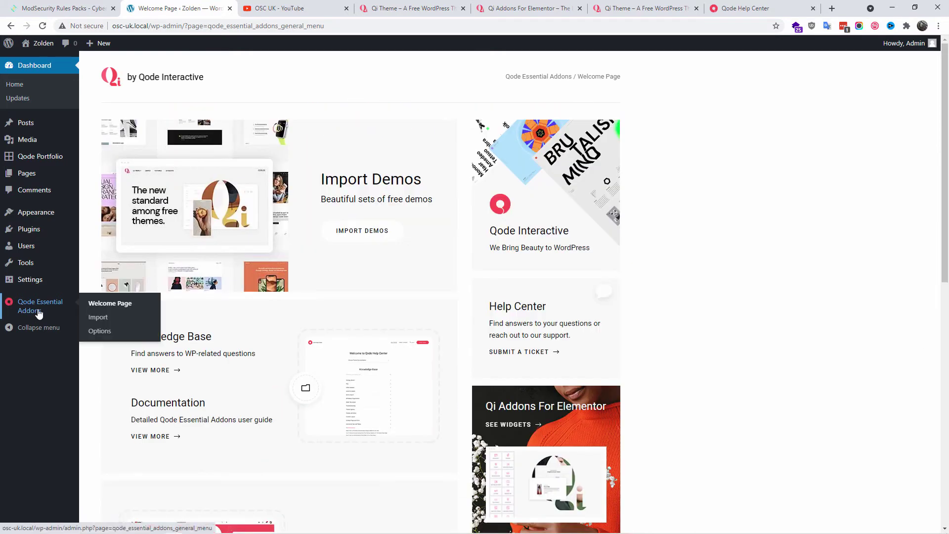
left_click(101, 331)
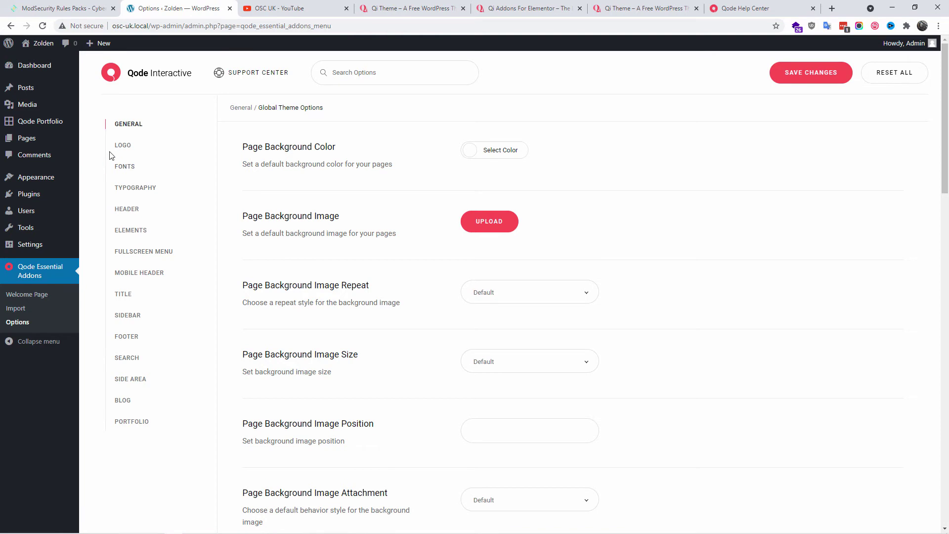
Look through the global Logo options.
left_click(122, 146)
scroll(509, 277, "down", 3)
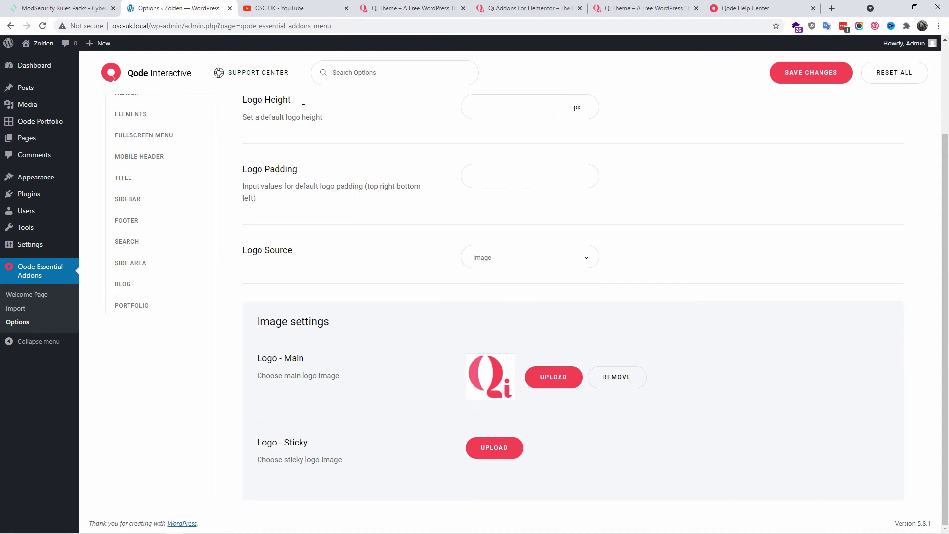
scroll(198, 190, "up", 3)
In the Fonts options, add Lato as a Google Font, then delete that entry again.
left_click(125, 166)
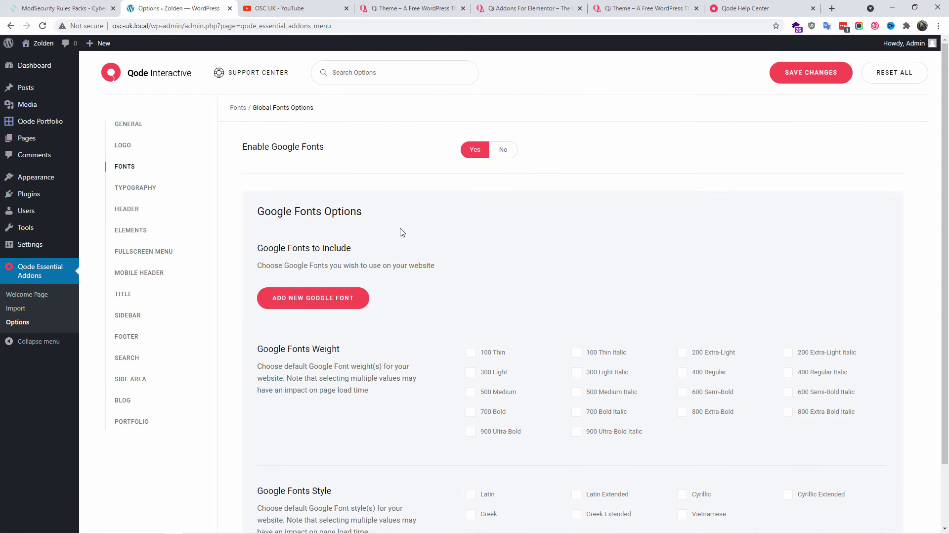
left_click(325, 299)
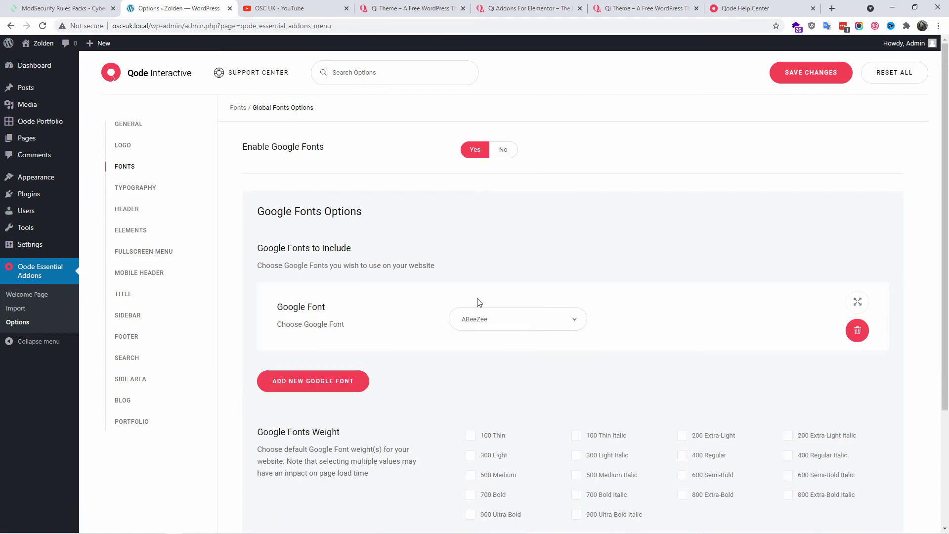
left_click(496, 327)
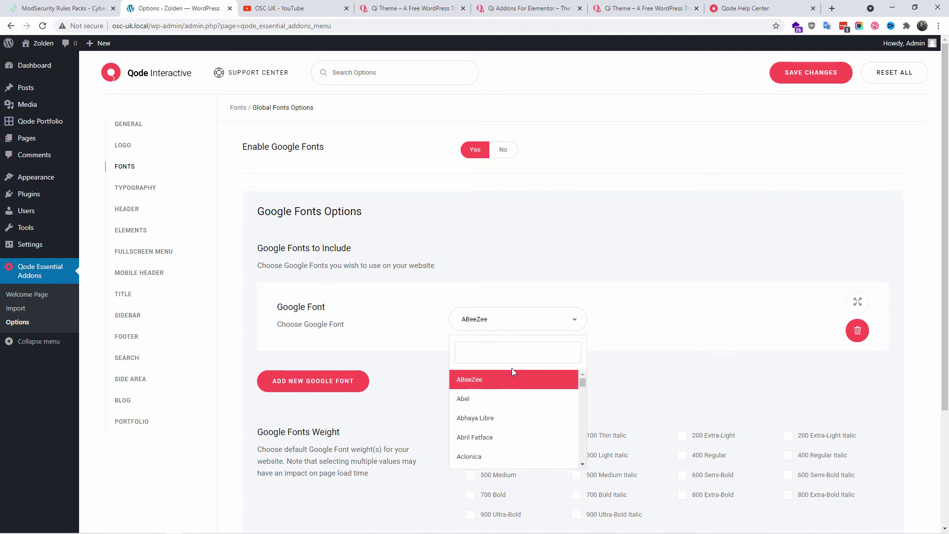
left_click(519, 353)
type("Lato")
key("Return")
scroll(509, 352, "down", 3)
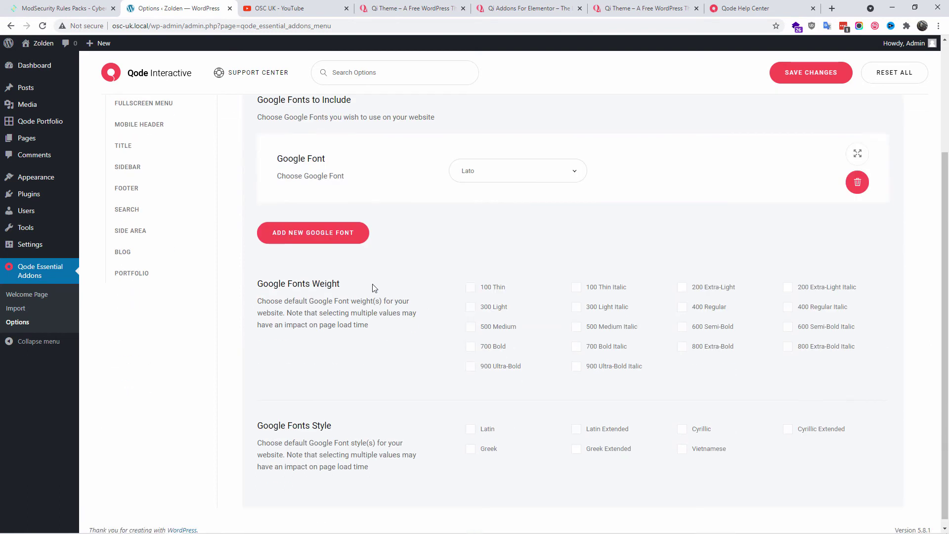
scroll(519, 371, "up", 3)
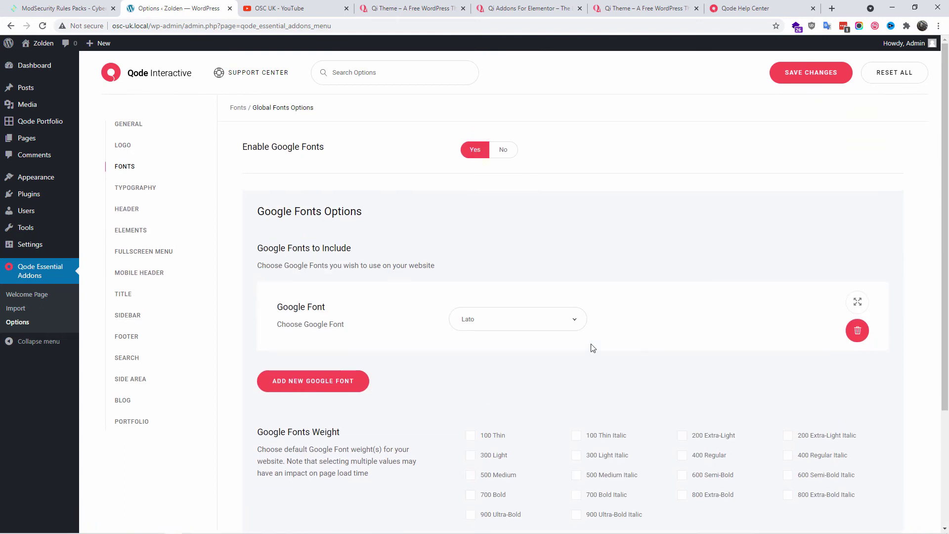
left_click(858, 331)
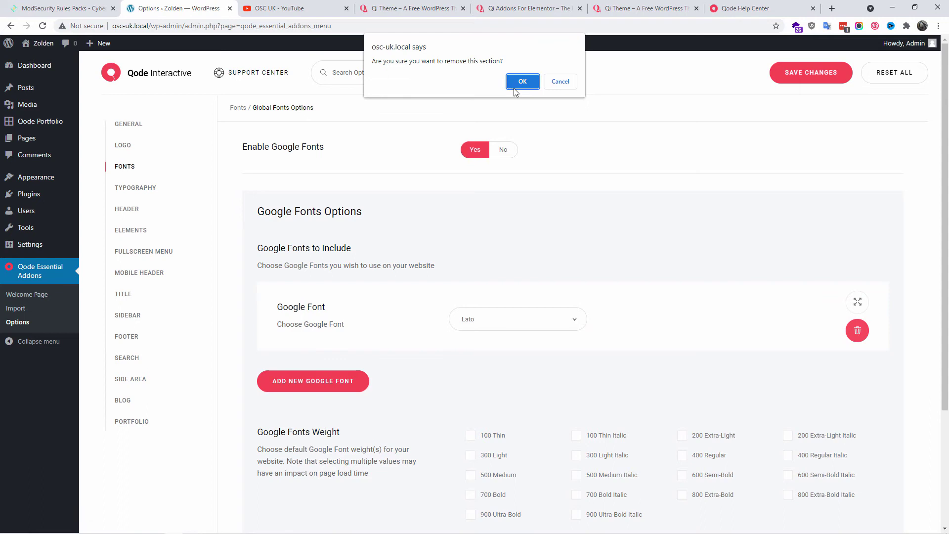
left_click(521, 76)
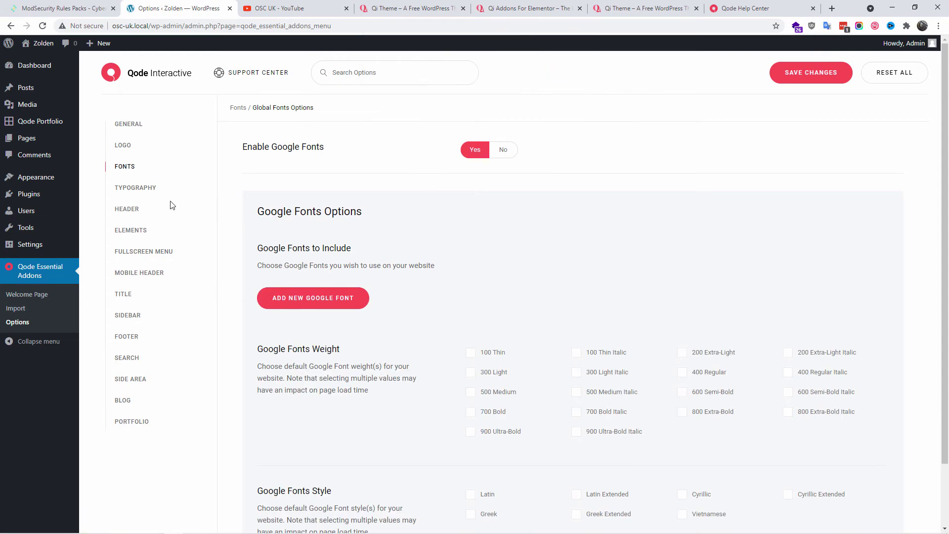
Browse the Typography options, checking the Link and Paragraph typography tabs.
left_click(153, 189)
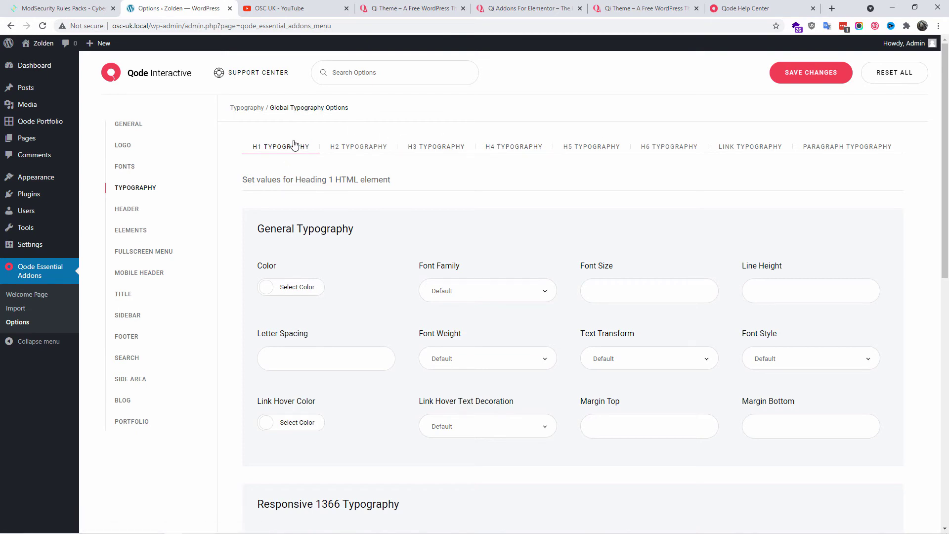
left_click(754, 150)
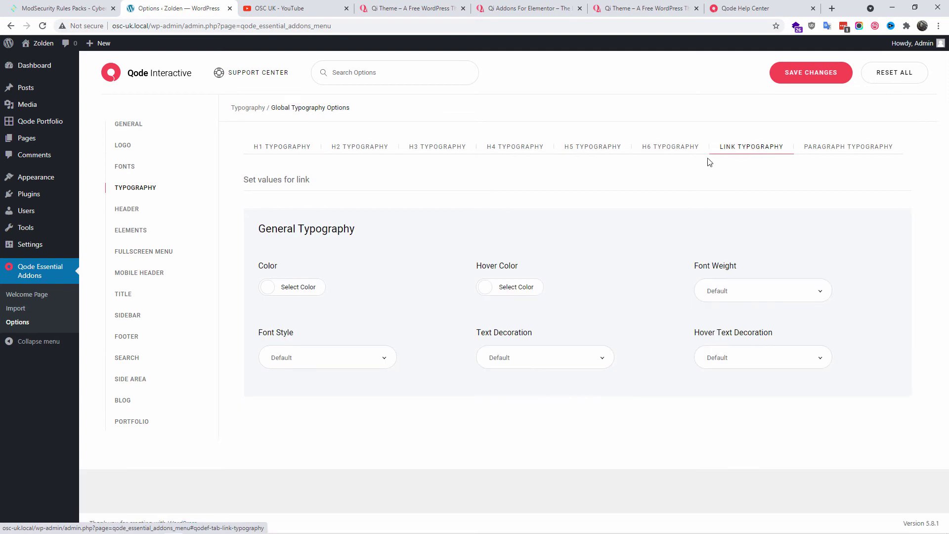
left_click(845, 149)
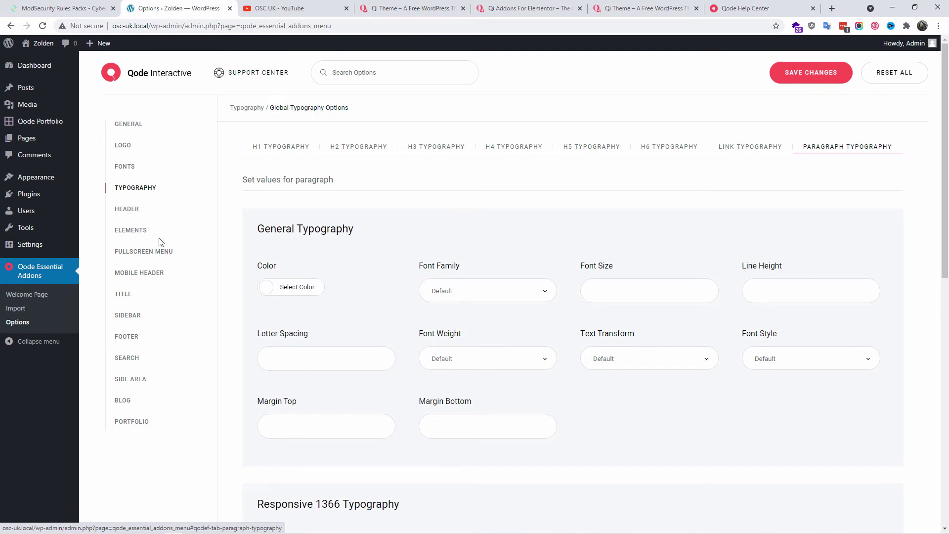
Review the Header's Main Menu and Scroll Appearance settings, including the scroll behaviour choices.
left_click(136, 213)
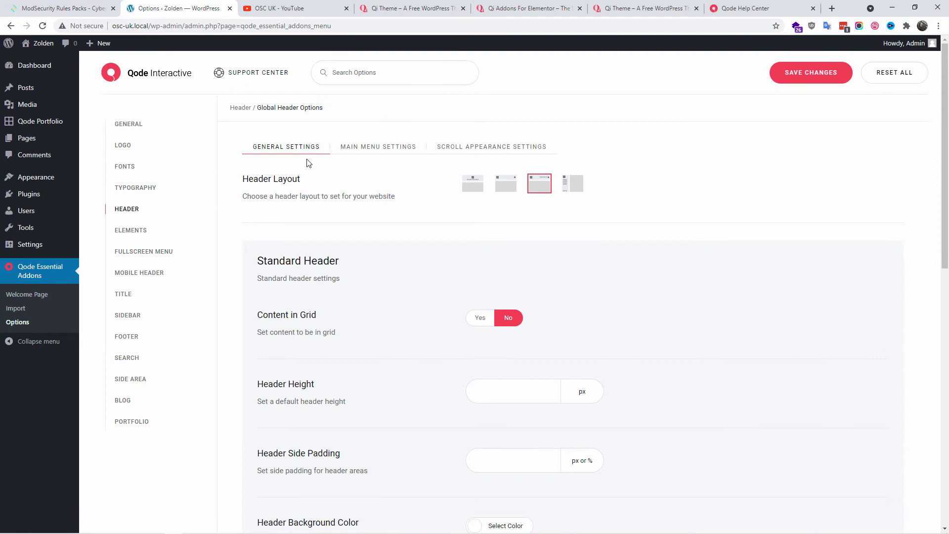
left_click(364, 154)
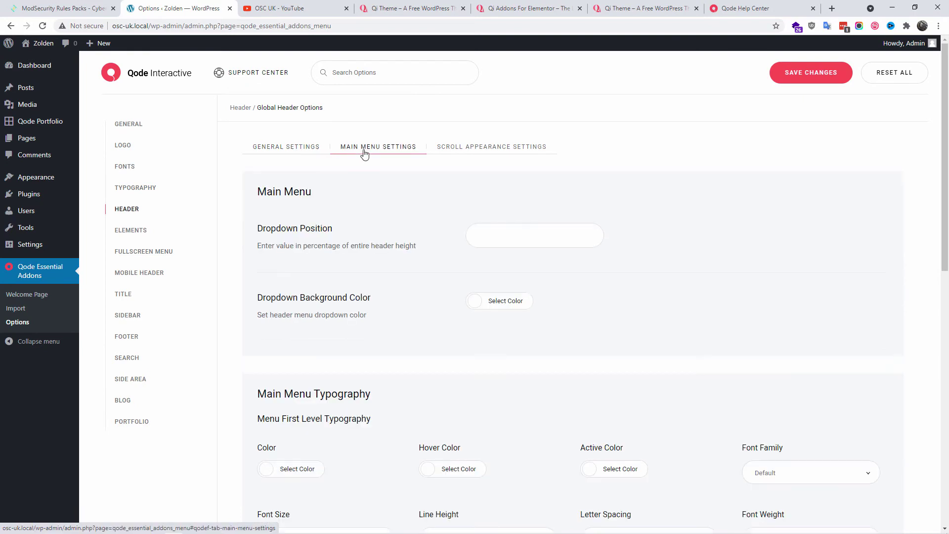
left_click(485, 151)
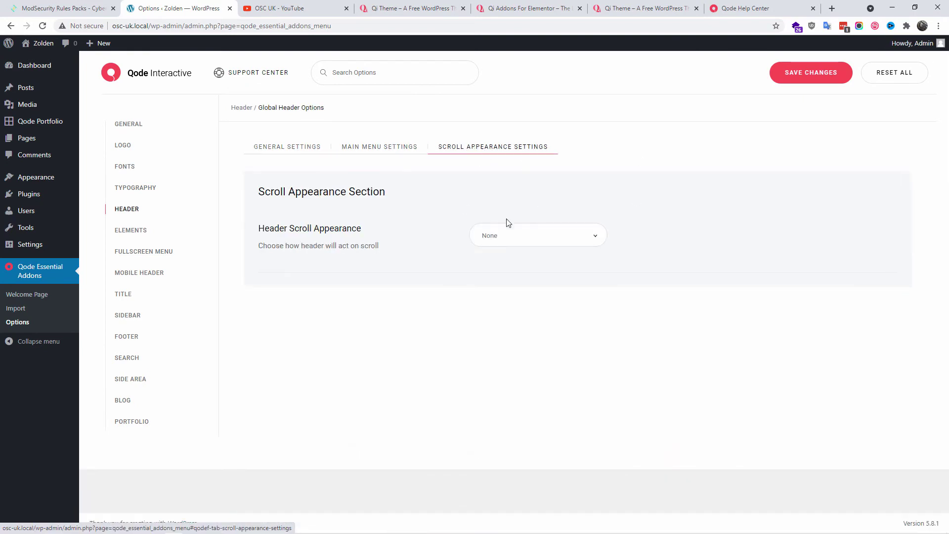
left_click(511, 245)
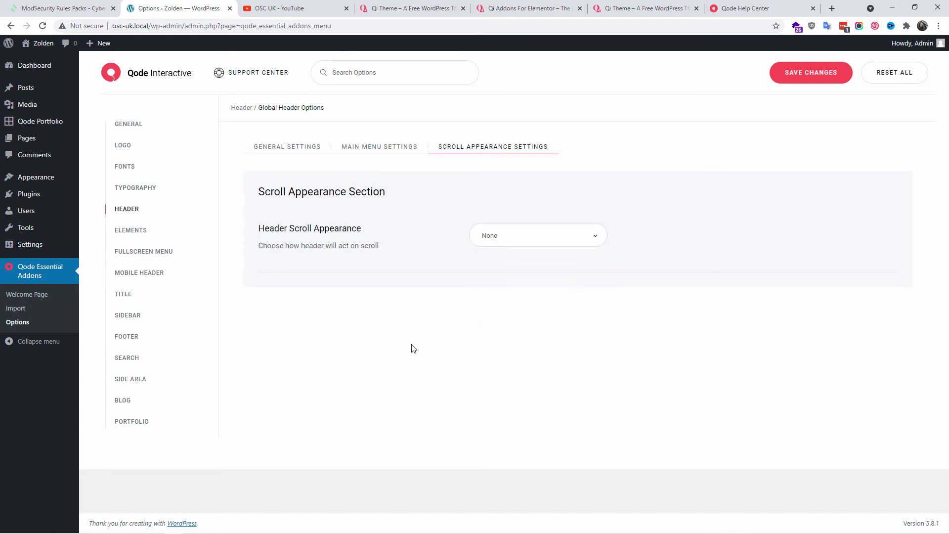
Set the Header Layout in General Settings to Vertical.
left_click(290, 154)
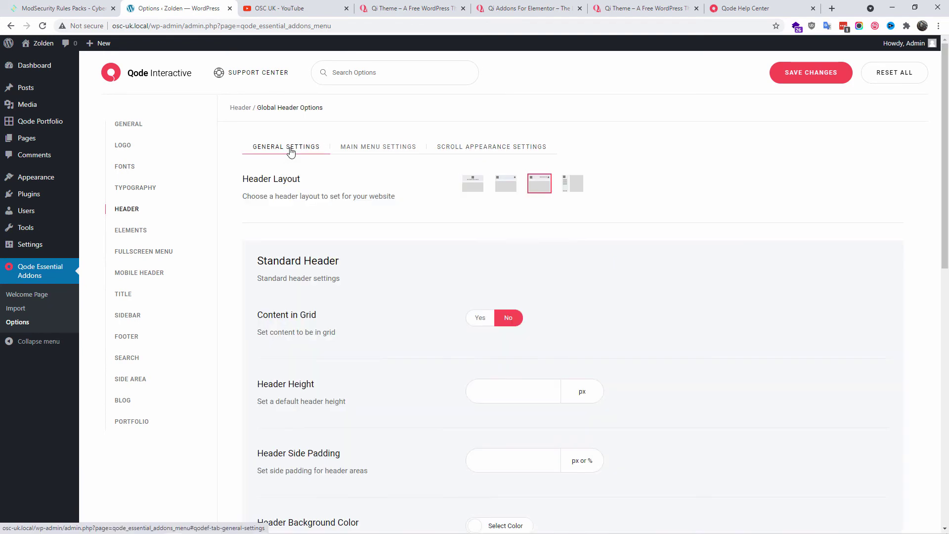
scroll(604, 299, "down", 2)
scroll(555, 244, "up", 2)
left_click(573, 191)
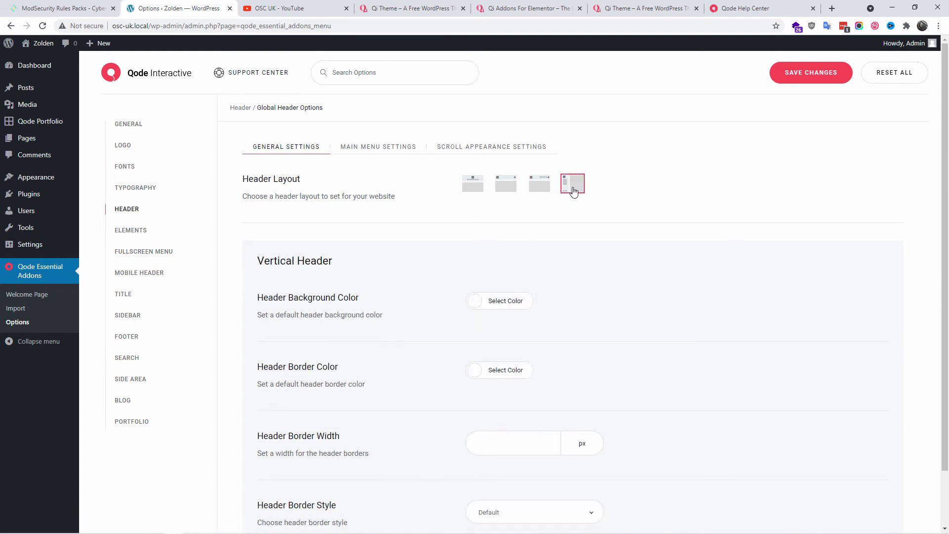
scroll(593, 257, "down", 2)
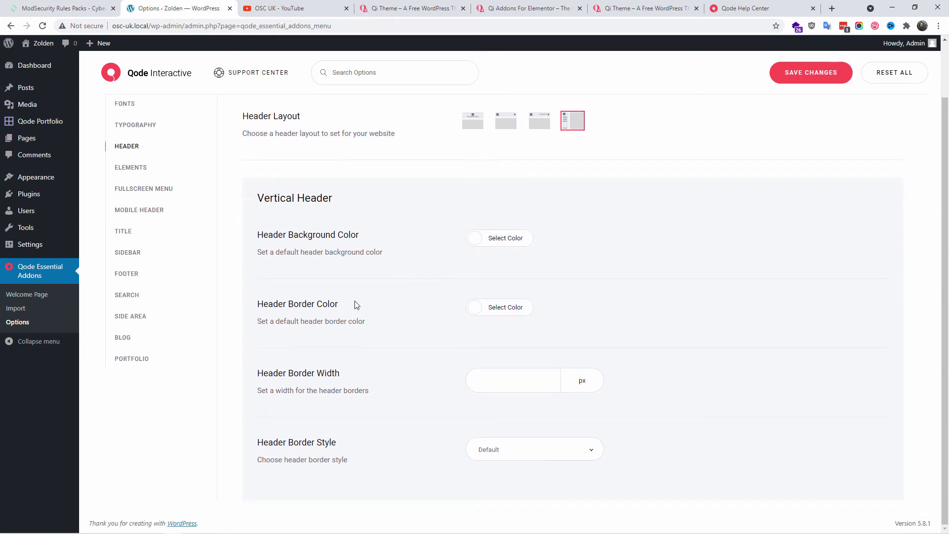
Look through the Fullscreen Menu and Elements style options.
left_click(147, 194)
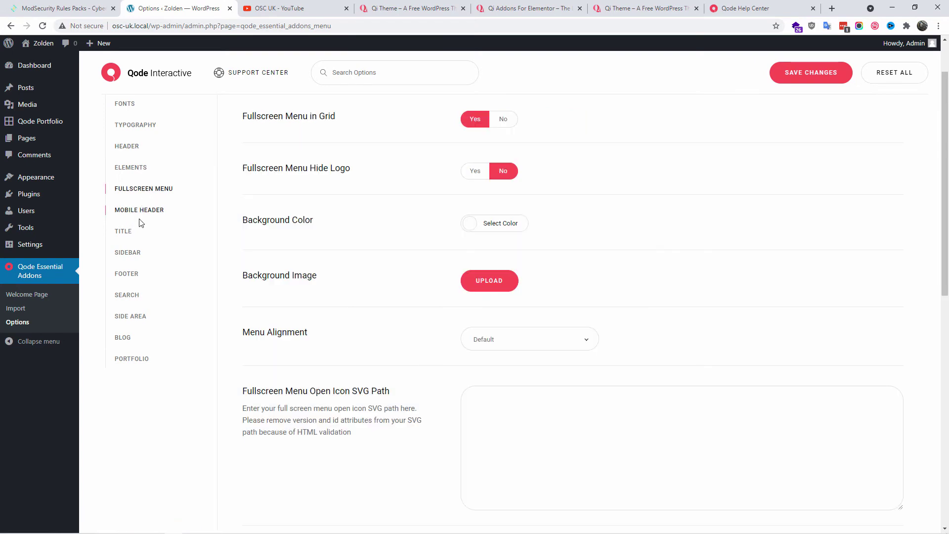
left_click(133, 173)
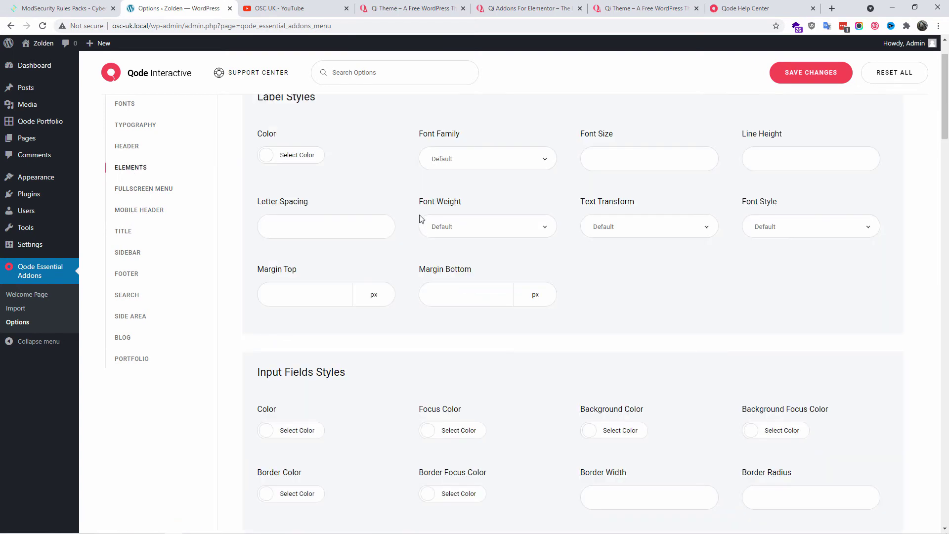
scroll(432, 229, "down", 2)
scroll(433, 234, "up", 10)
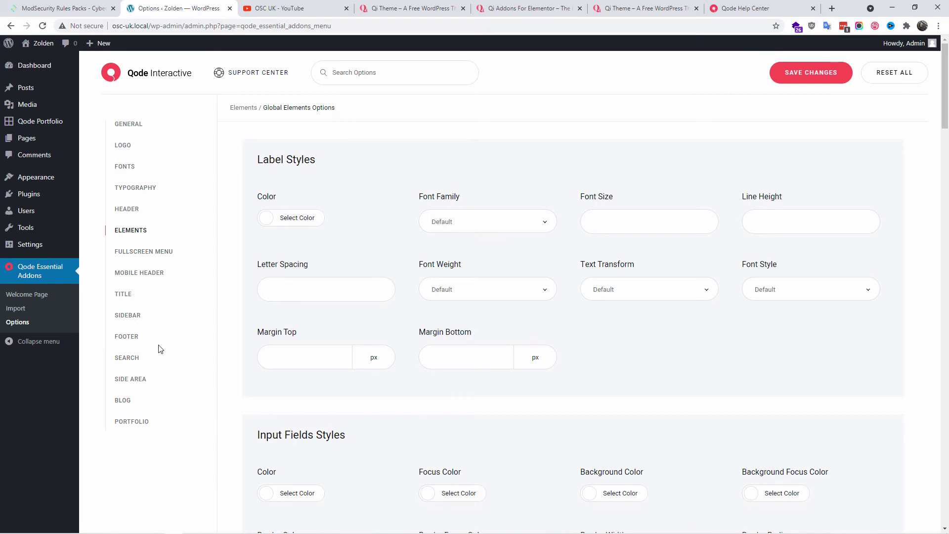
Review the Portfolio Single and Portfolio Info Typography settings, then go to the demo Import page.
left_click(125, 419)
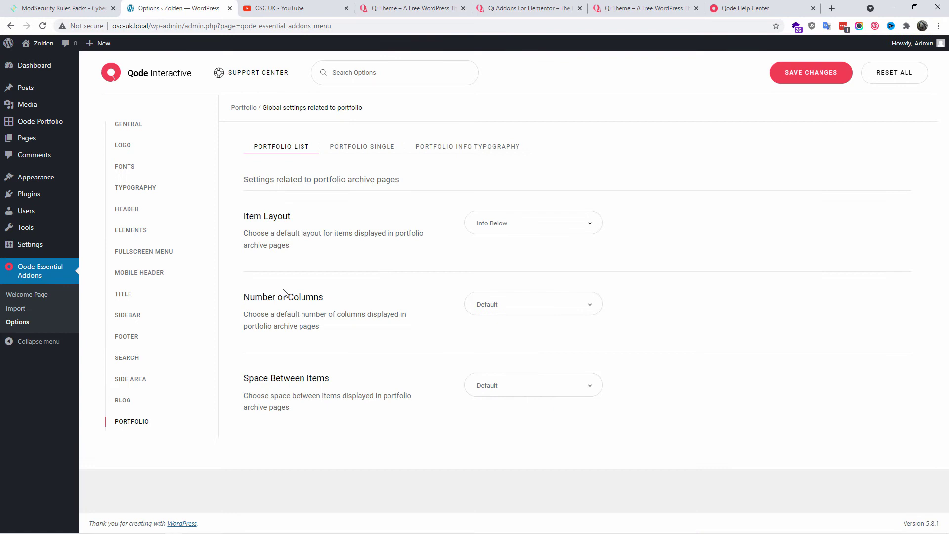
left_click(364, 152)
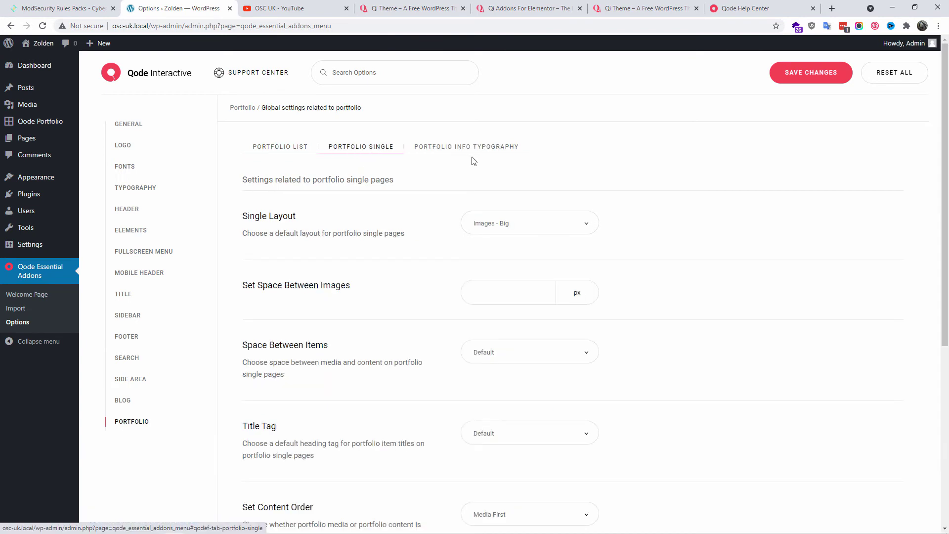
left_click(489, 148)
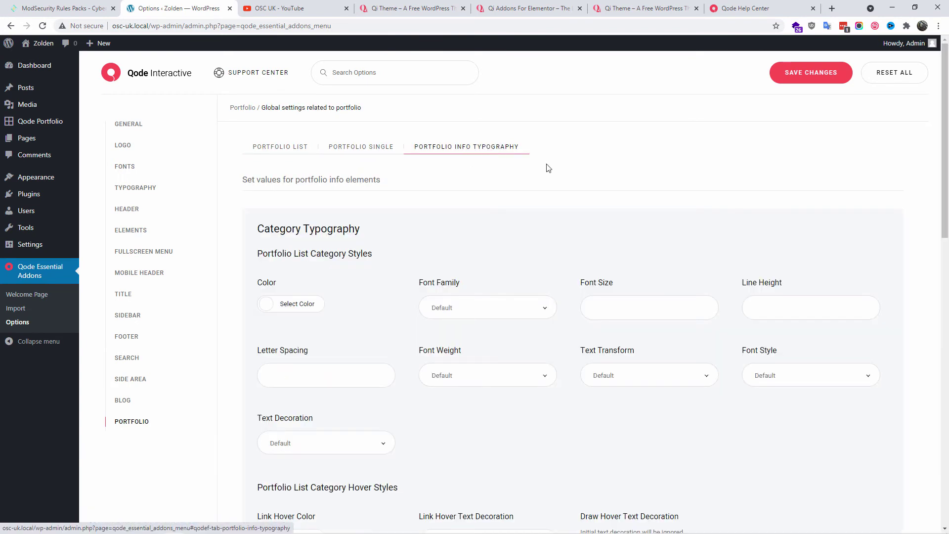
scroll(548, 168, "down", 17)
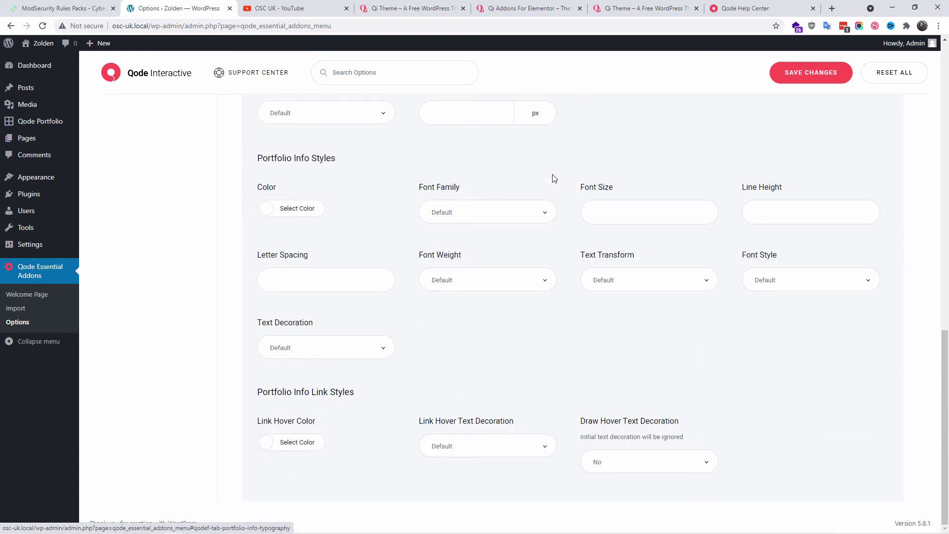
scroll(555, 180, "up", 18)
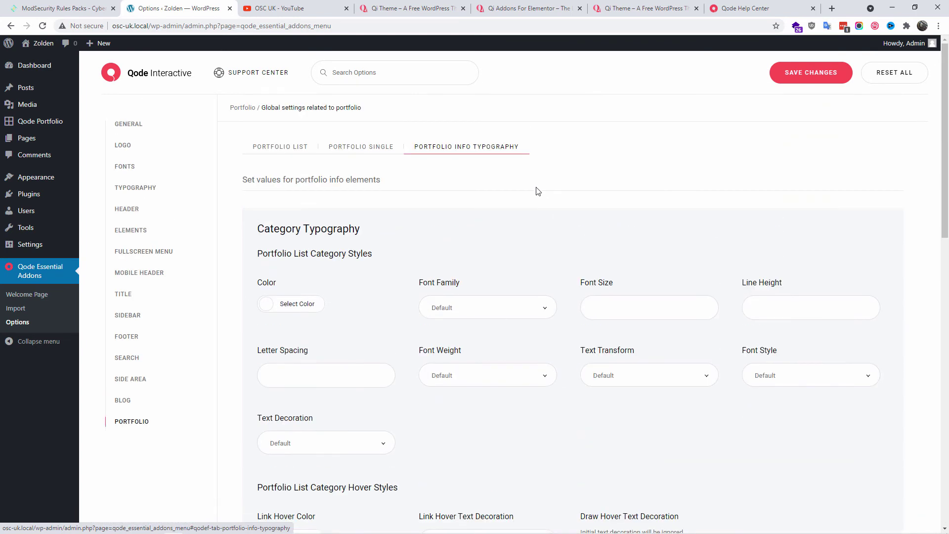
left_click(30, 311)
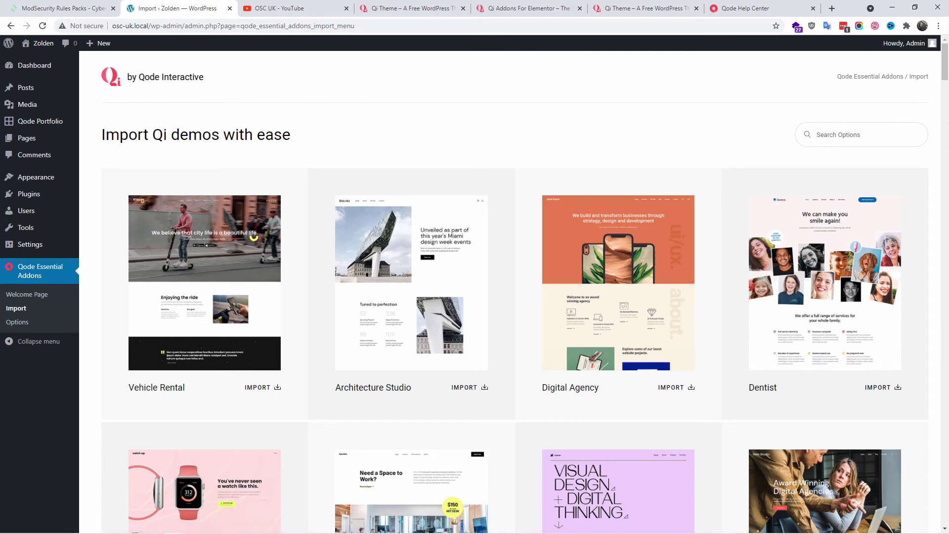
Search the demos for 'portfolio' and open the Concept Art Portfolio import page.
left_click(848, 137)
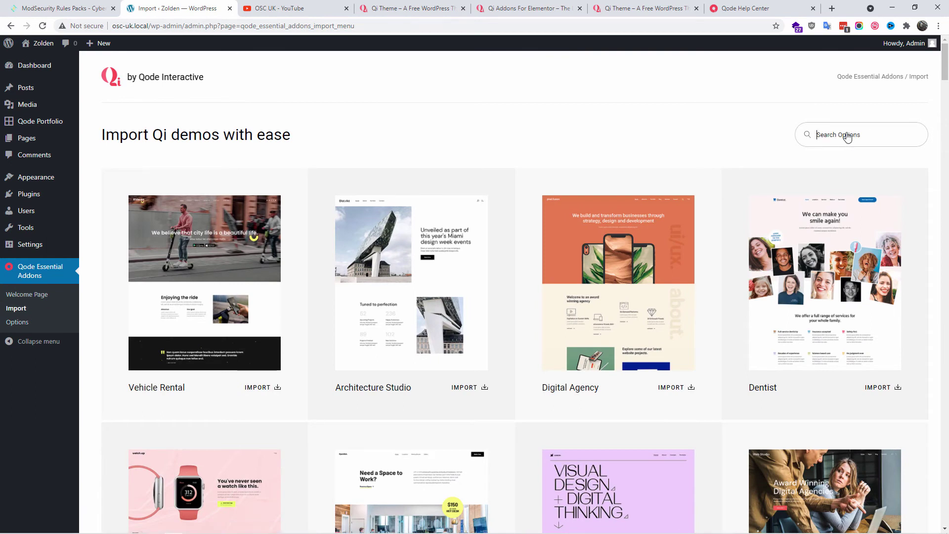
scroll(790, 297, "down", 20)
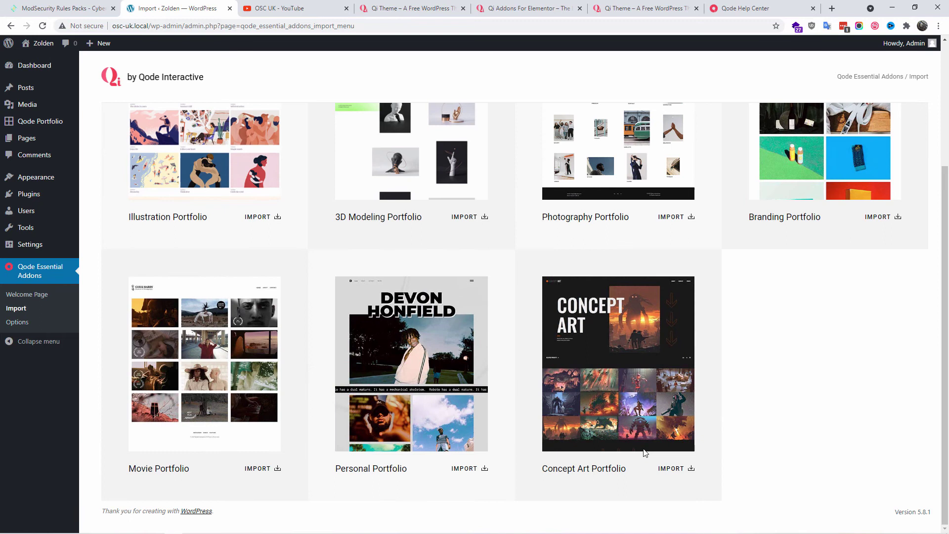
scroll(551, 347, "up", 4)
scroll(551, 348, "down", 4)
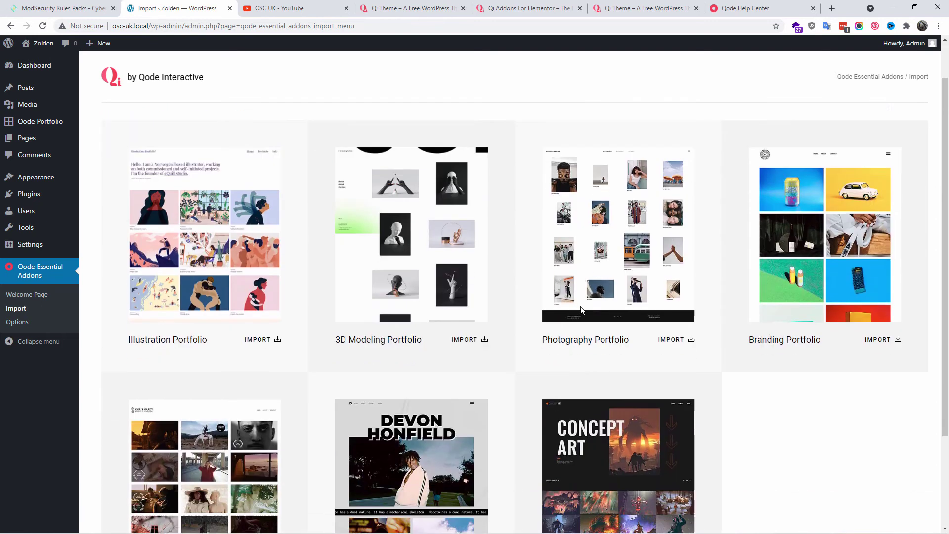
left_click(660, 468)
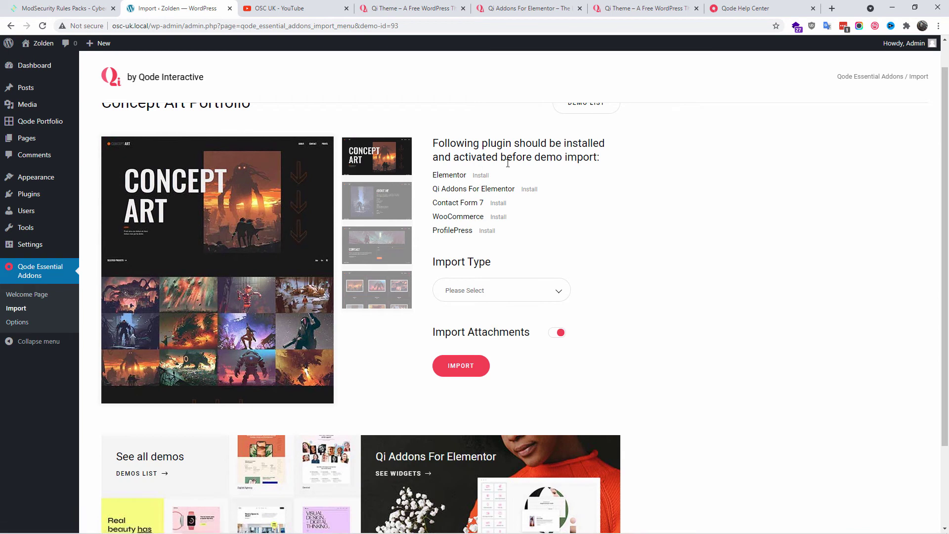
Install and activate the required plugins, Elementor through ProfilePress, and set Import Type to All.
left_click(480, 175)
left_click(489, 231)
left_click(490, 291)
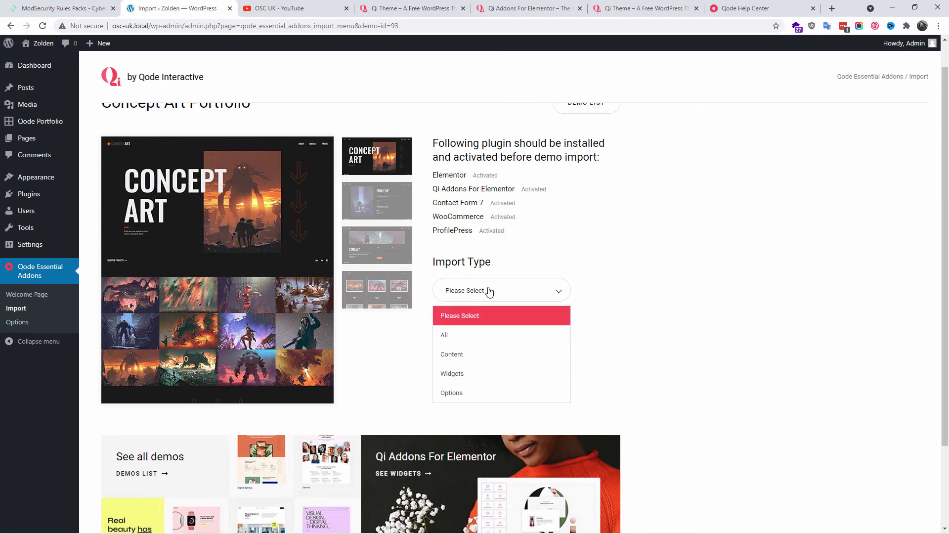
left_click(453, 341)
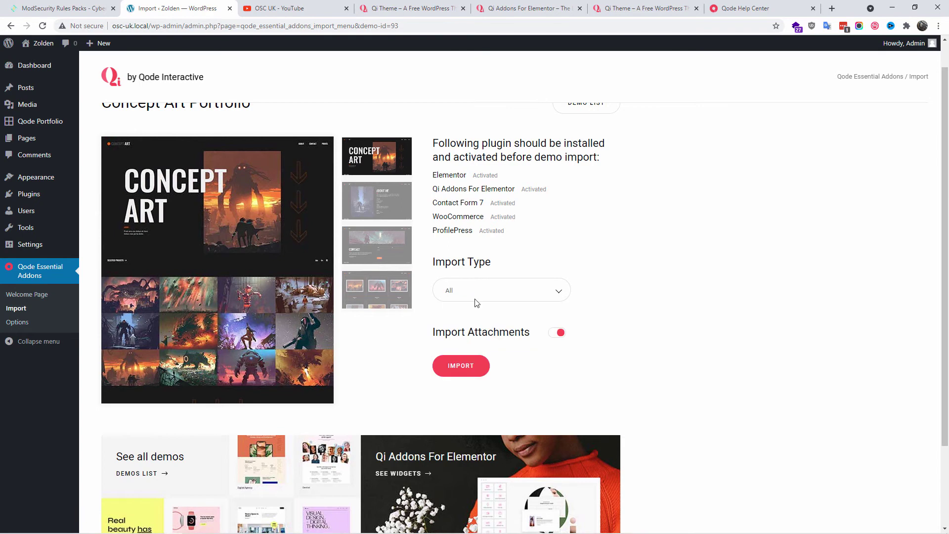
left_click(447, 294)
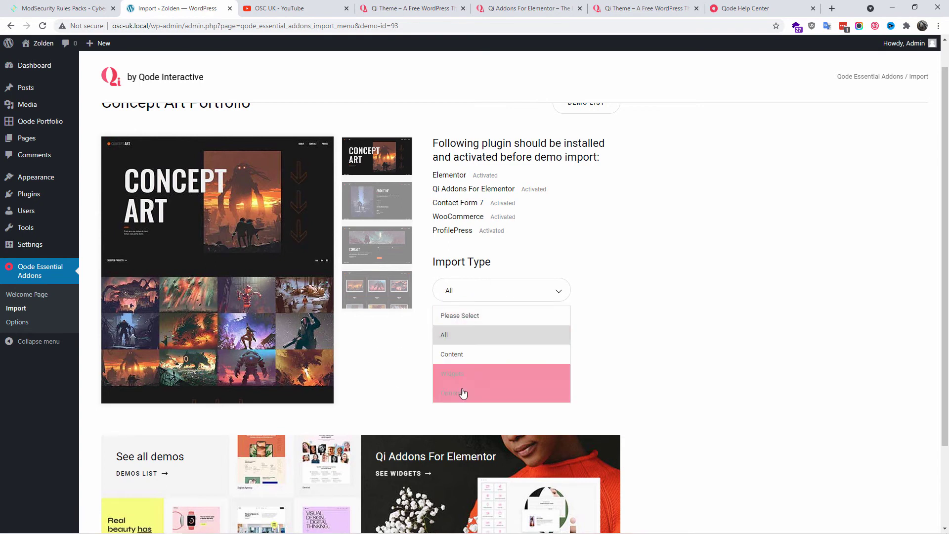
left_click(479, 337)
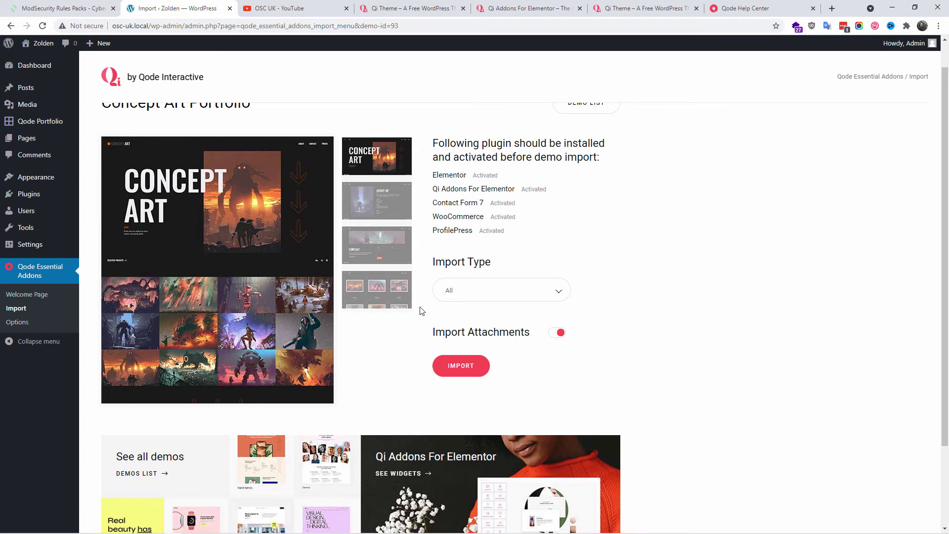
Keep Import Attachments enabled and run the Concept Art demo import.
left_click(560, 333)
left_click(560, 333)
left_click(461, 366)
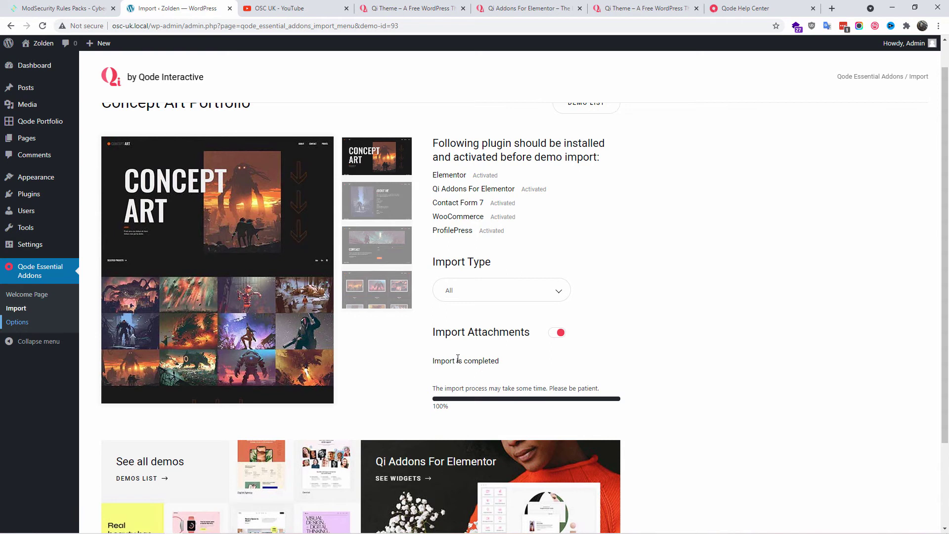
Go to the dashboard, decline sharing diagnostic data, and open the live site in a new tab.
left_click(39, 68)
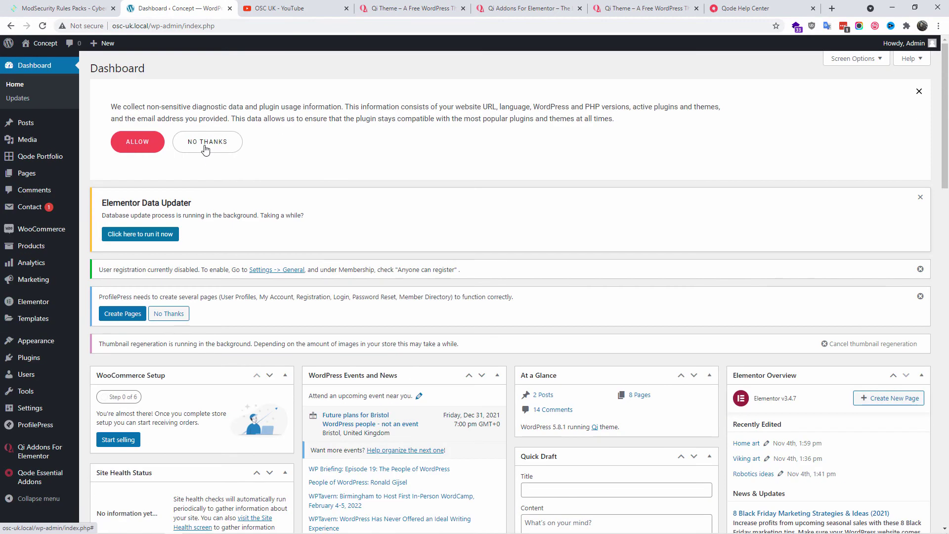
left_click(206, 143)
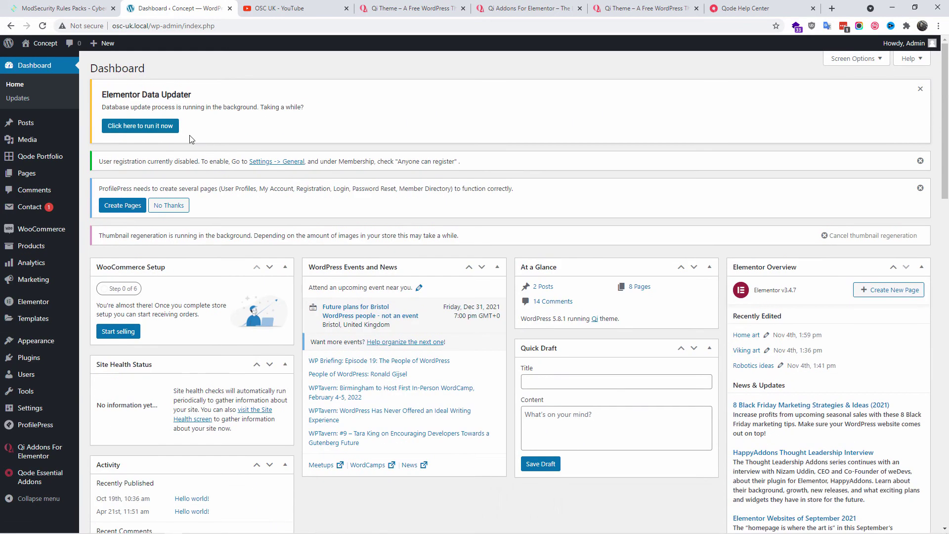
middle_click(28, 64)
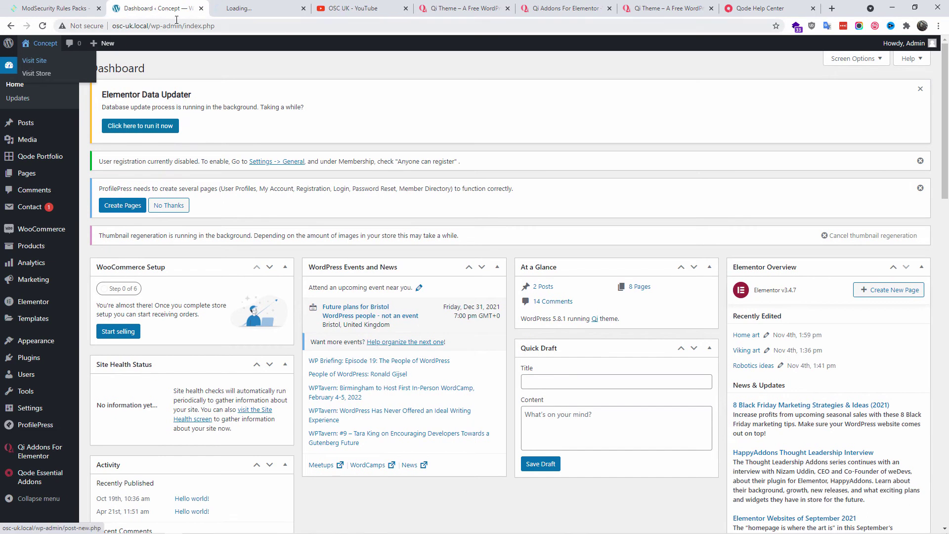
left_click(242, 8)
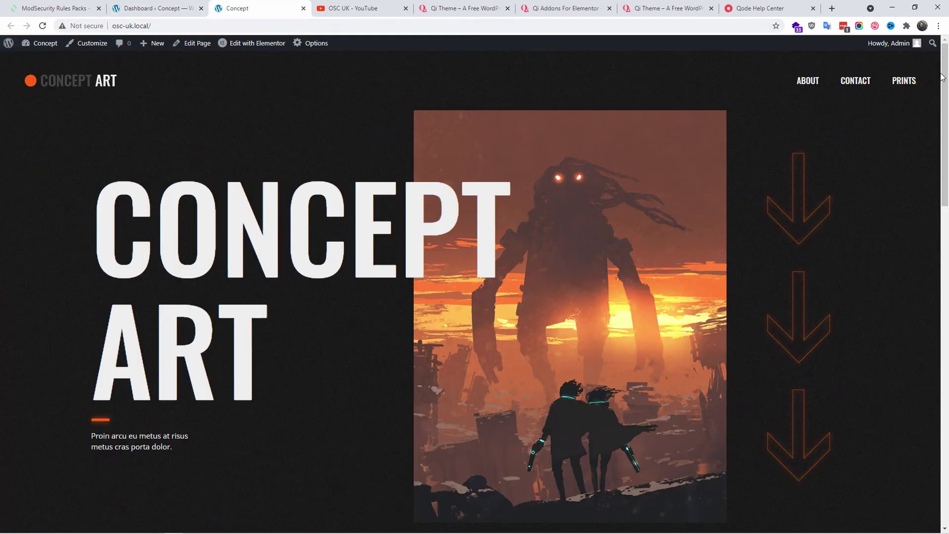
Scroll down the Concept Art home page and open its Prints page.
scroll(919, 192, "down", 5)
scroll(917, 188, "down", 14)
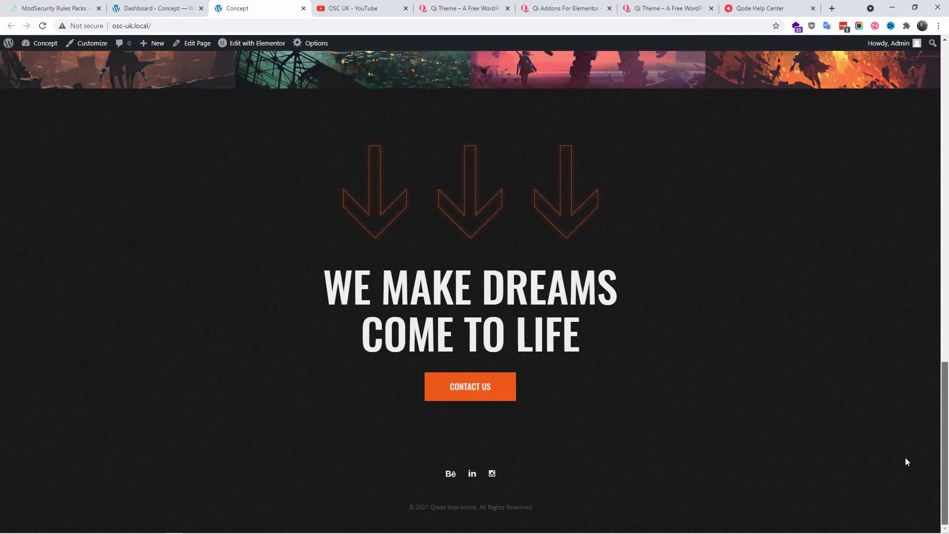
left_click_drag(945, 392, 948, 73)
left_click(905, 87)
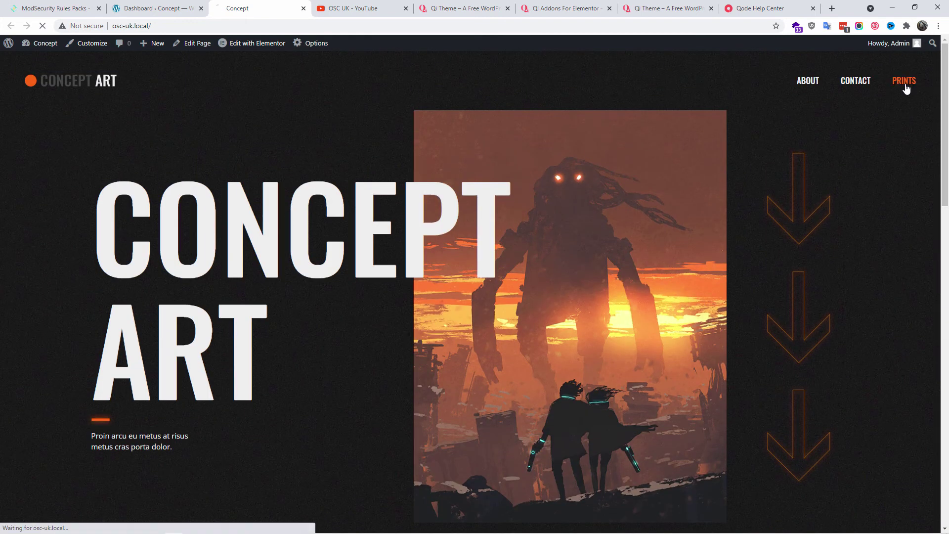
Open the Robotics Ideas print's product page, scroll it, and return home via the logo.
scroll(877, 257, "down", 15)
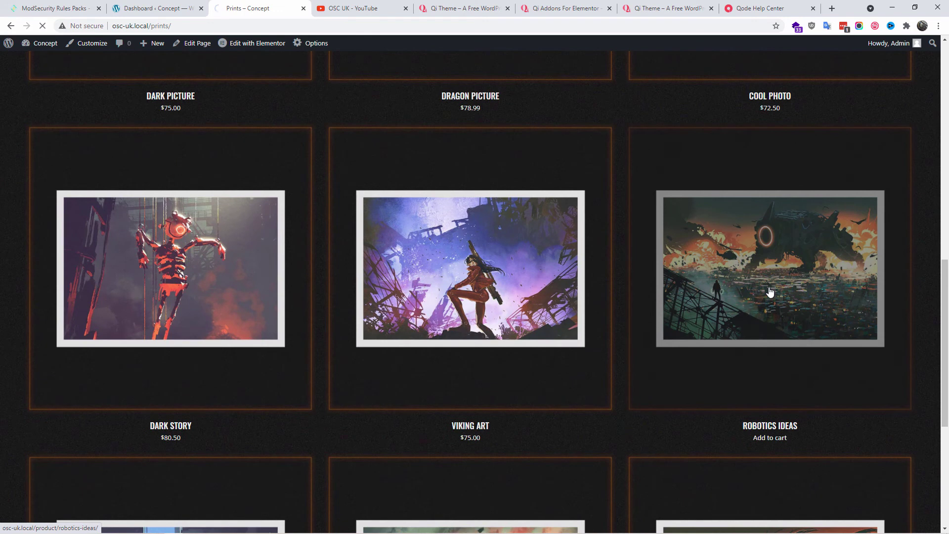
left_click(481, 360)
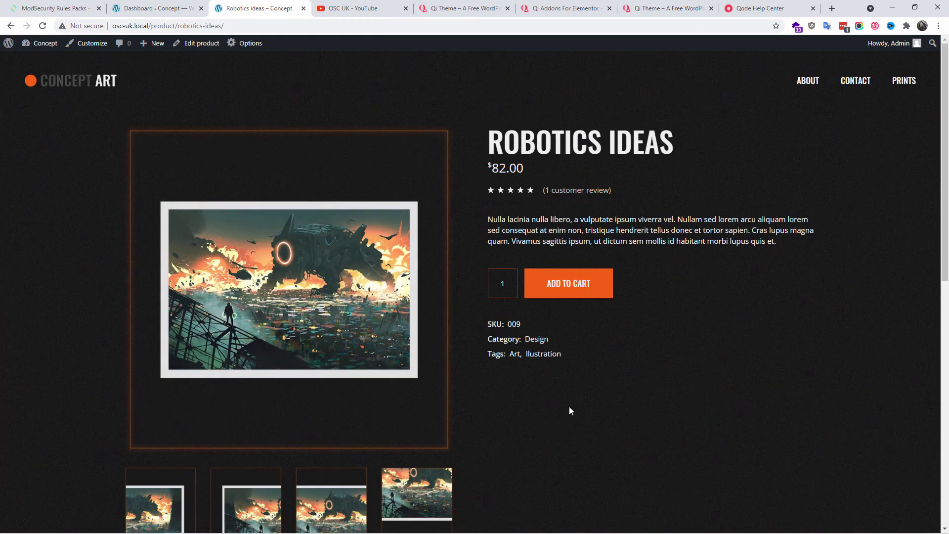
scroll(582, 399, "down", 2)
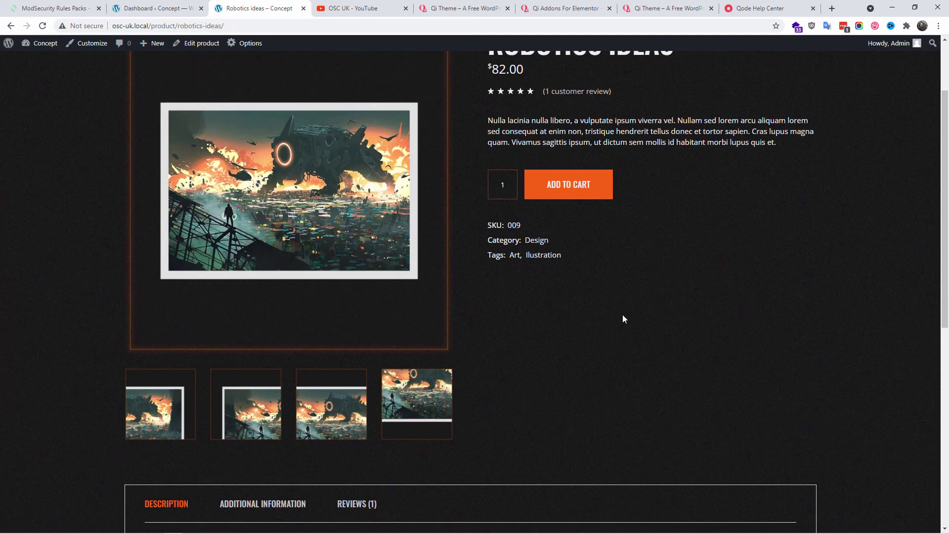
scroll(622, 314, "down", 5)
left_click(30, 83)
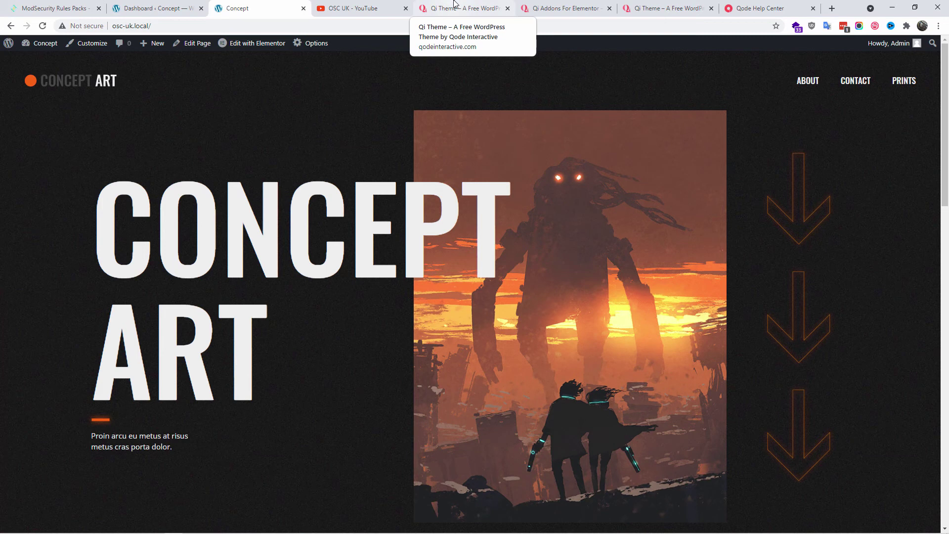
Scroll the Qi Theme demos, view the Qi Addons for Elementor page, then return to Concept Art.
left_click(455, 5)
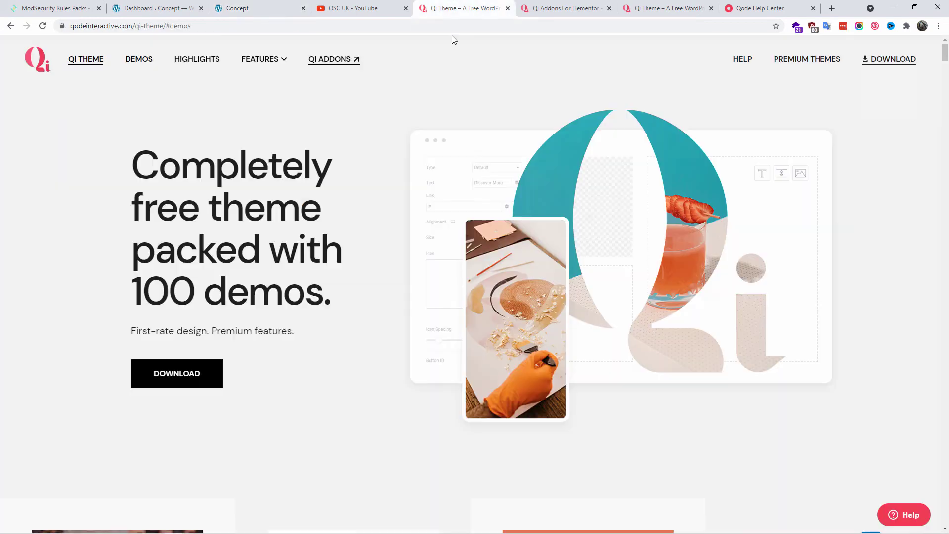
scroll(251, 218, "down", 15)
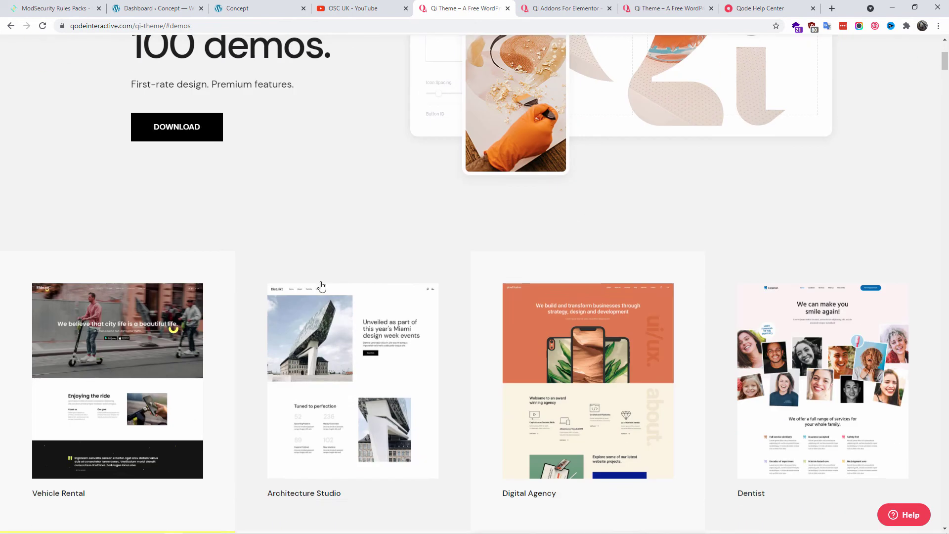
scroll(503, 317, "down", 15)
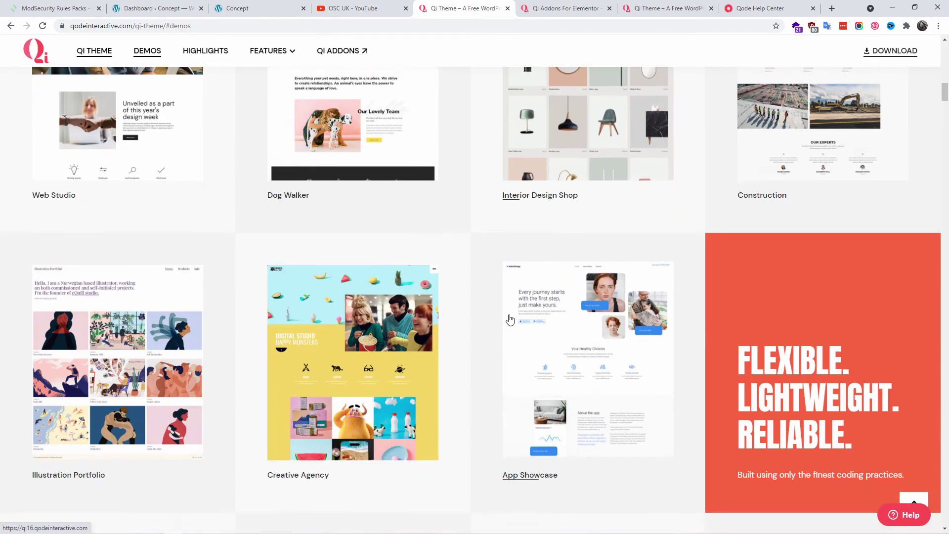
scroll(509, 321, "up", 20)
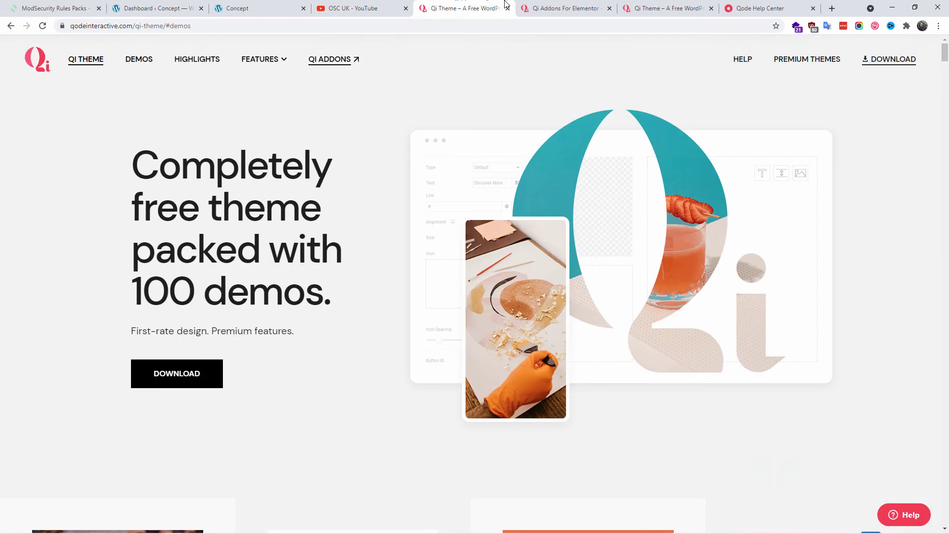
left_click(526, 8)
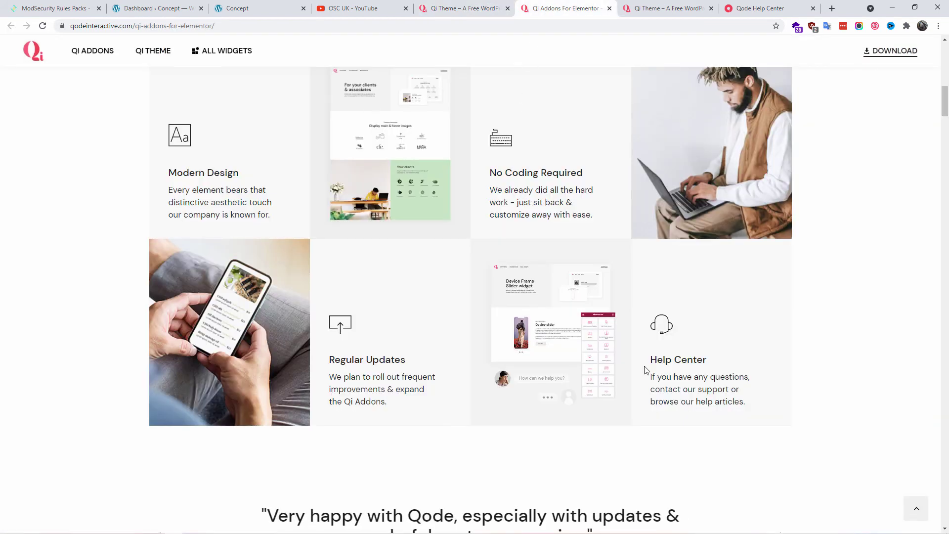
left_click(257, 5)
Reload the home page, edit it in Elementor, and scroll the Qi Addons widgets with General collapsed.
left_click(104, 84)
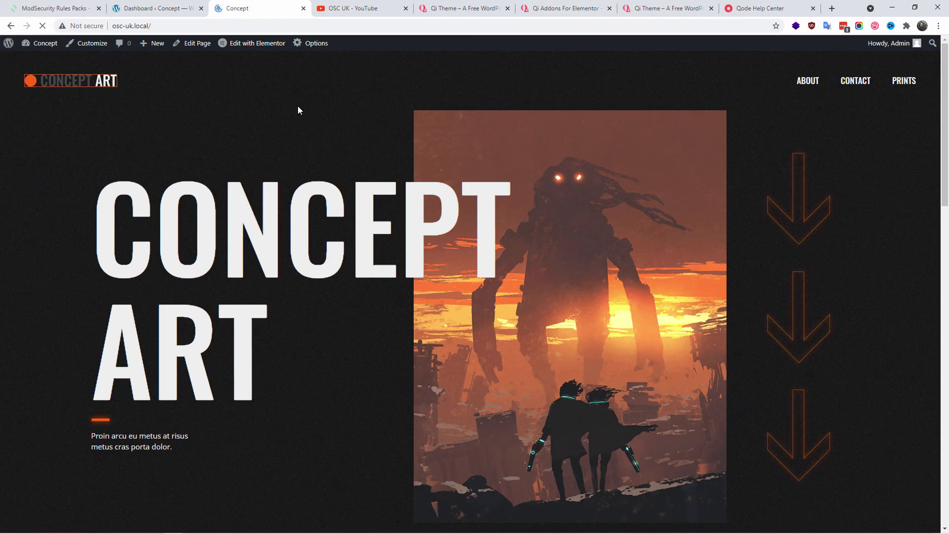
left_click(270, 46)
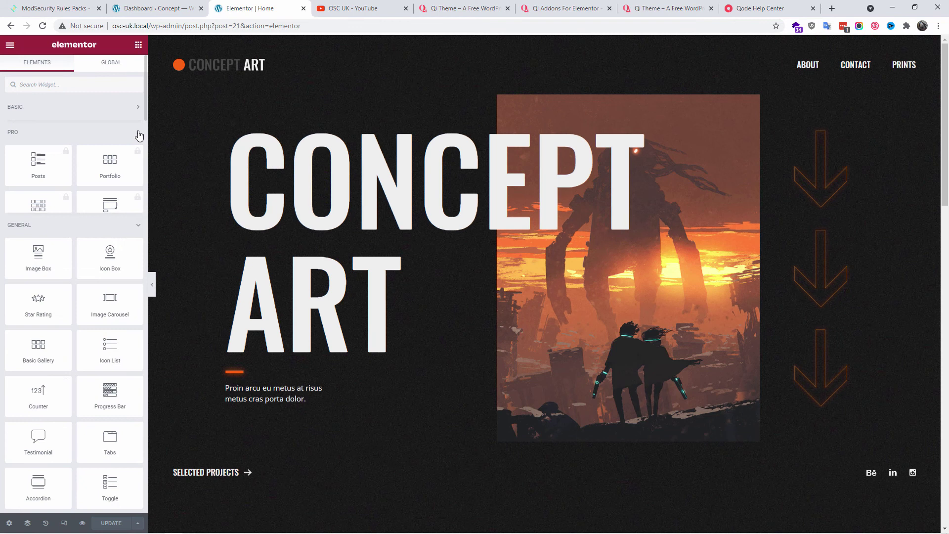
left_click(137, 162)
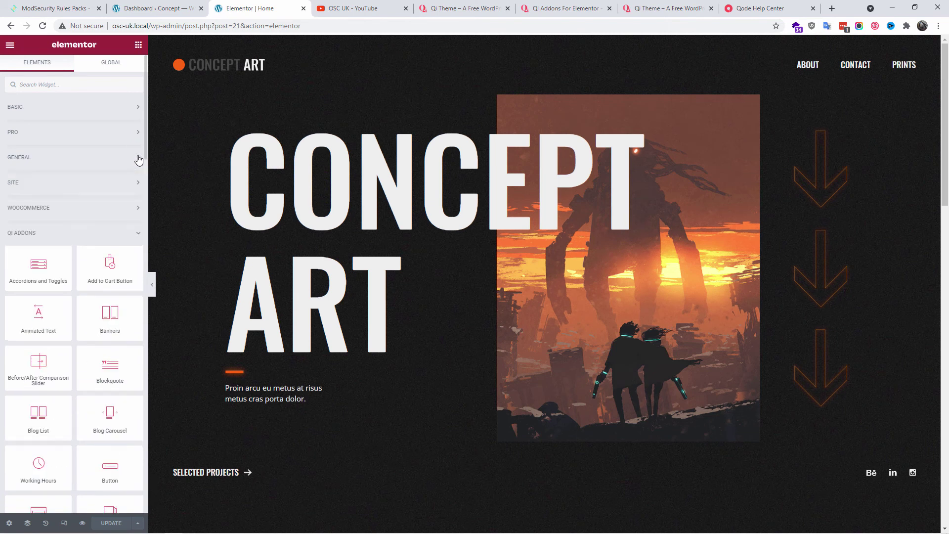
scroll(119, 224, "down", 3)
scroll(77, 203, "up", 3)
scroll(126, 230, "down", 10)
scroll(122, 225, "down", 10)
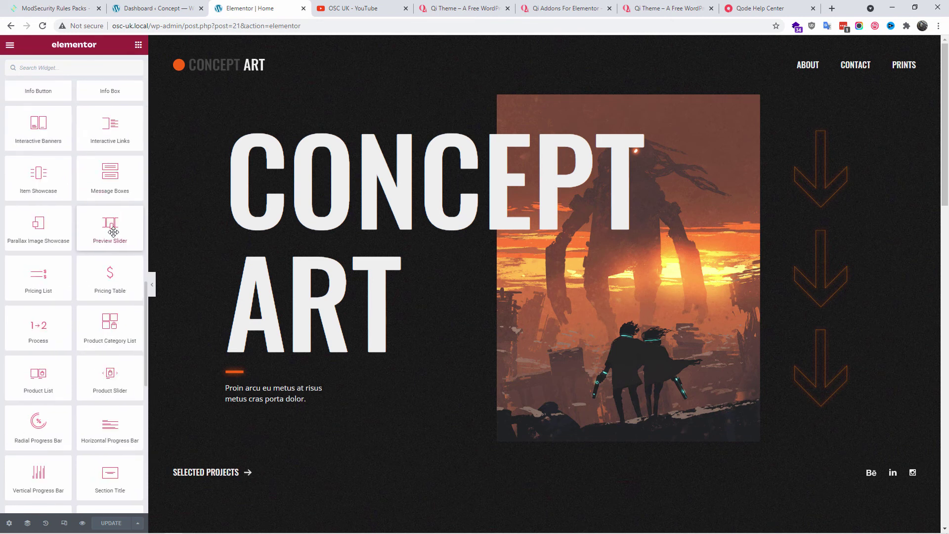
scroll(95, 280, "down", 2)
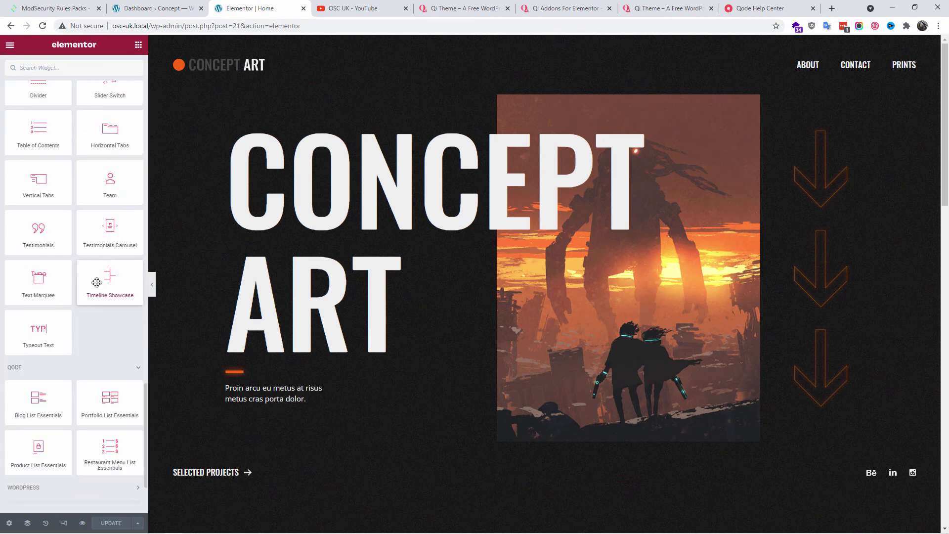
scroll(91, 352, "down", 1)
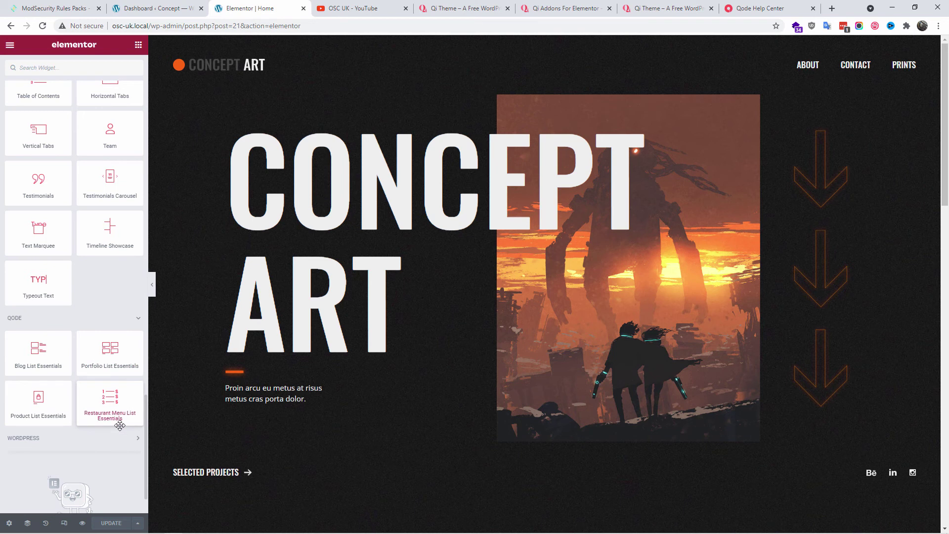
scroll(46, 407, "up", 1)
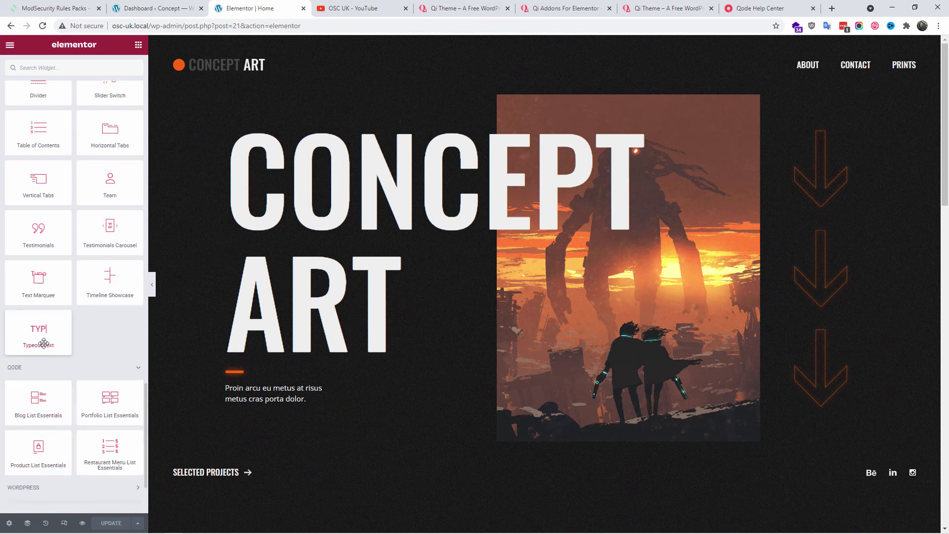
Drop a Typeout Text widget above the CONCEPT ART heading and change its leading text to 'Typing'.
left_click_drag(41, 339, 350, 138)
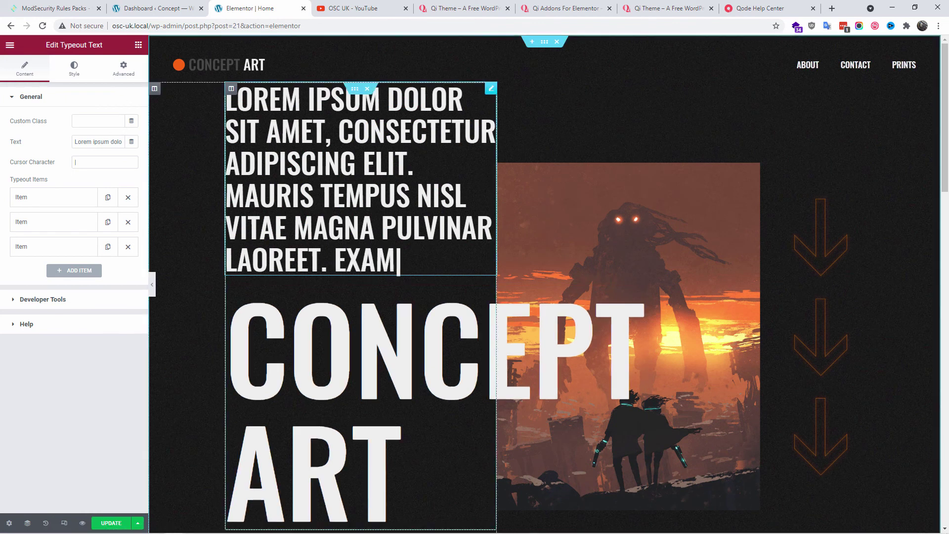
key("ctrl+a")
type("Typing")
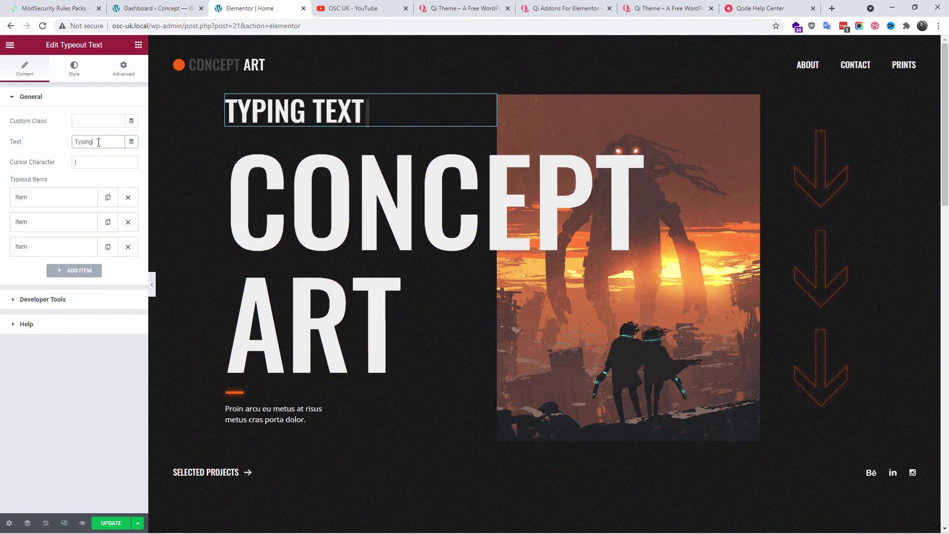
left_click_drag(98, 142, 70, 142)
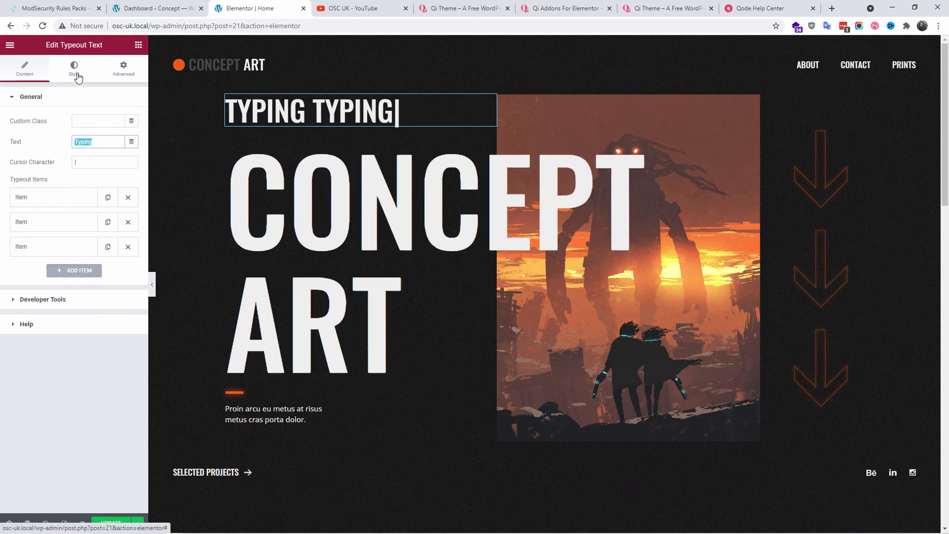
key("Tab")
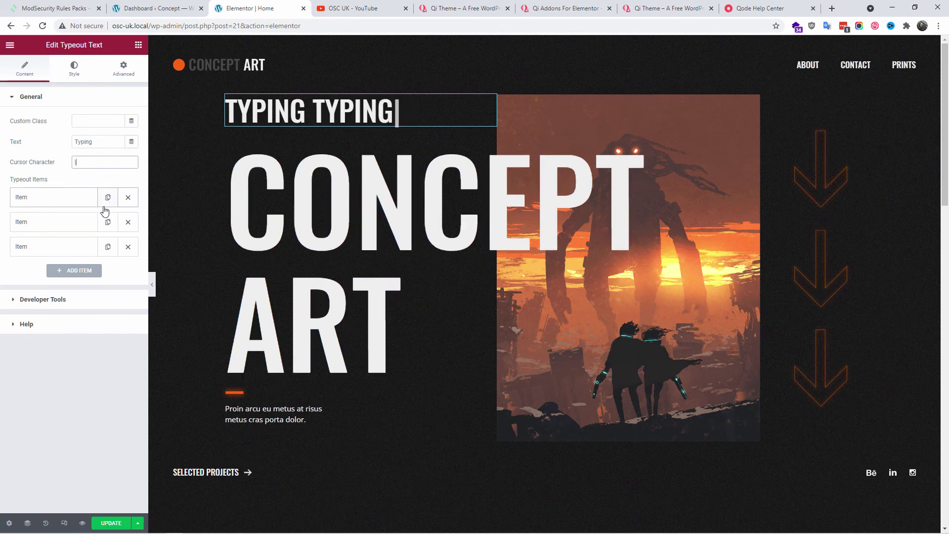
left_click(42, 299)
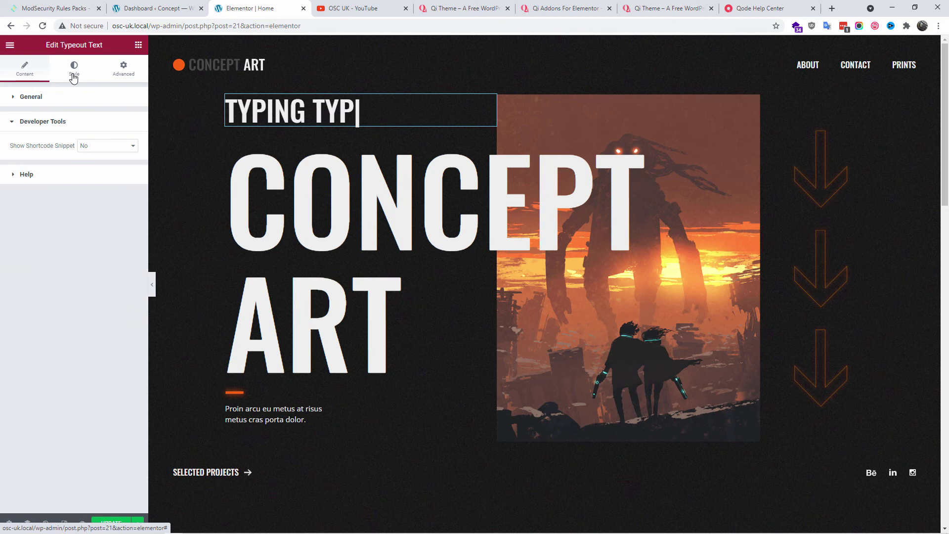
Check the Typeout Text widget's Style, Advanced and Motion Effects settings, then expand its third typeout item.
left_click(123, 68)
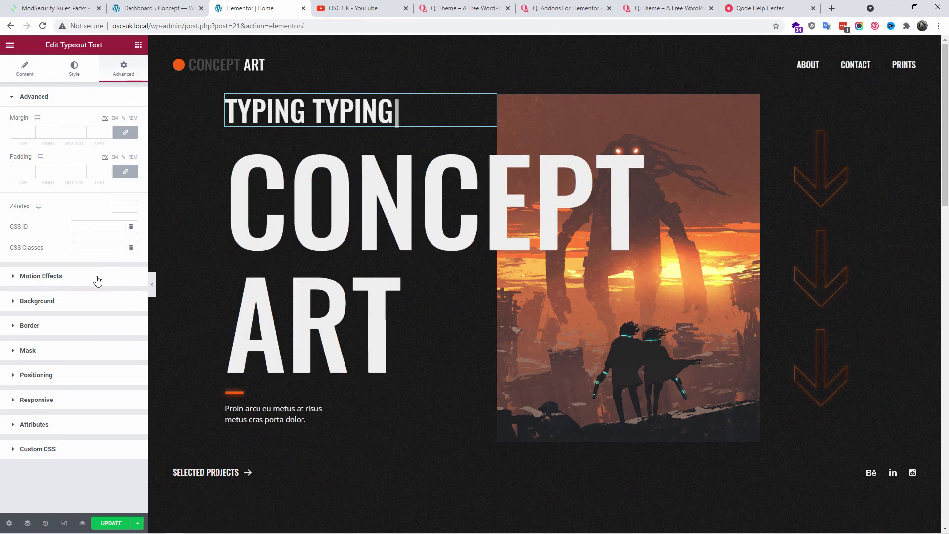
left_click(74, 75)
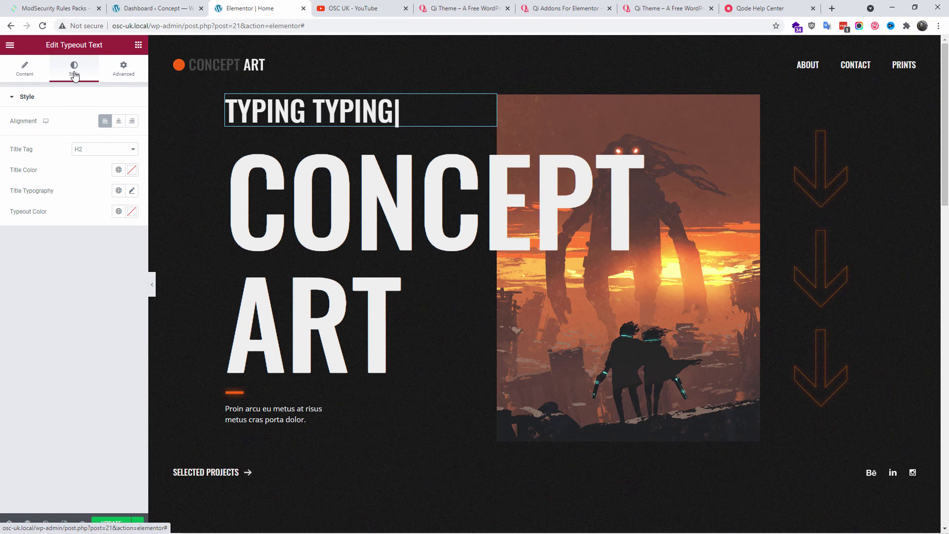
left_click(124, 69)
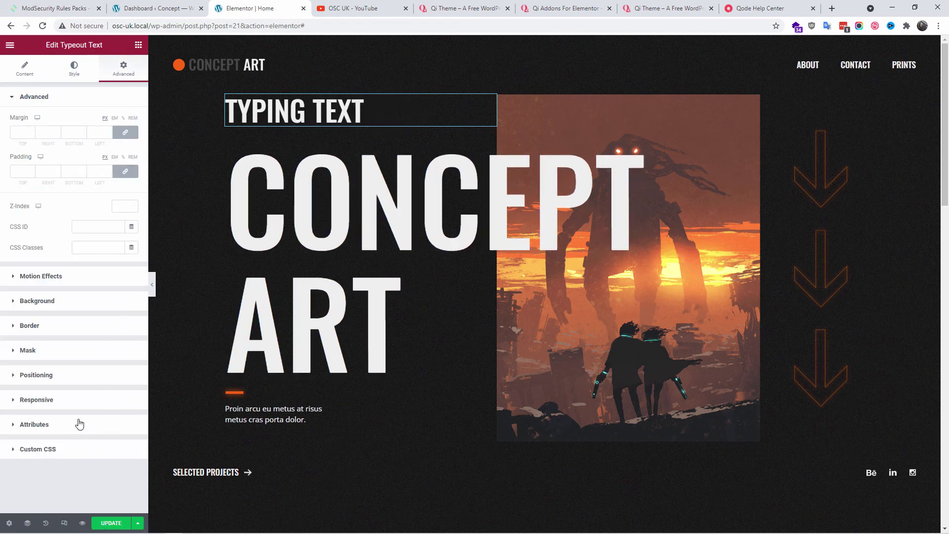
left_click(41, 275)
left_click(74, 156)
left_click(18, 74)
left_click(23, 70)
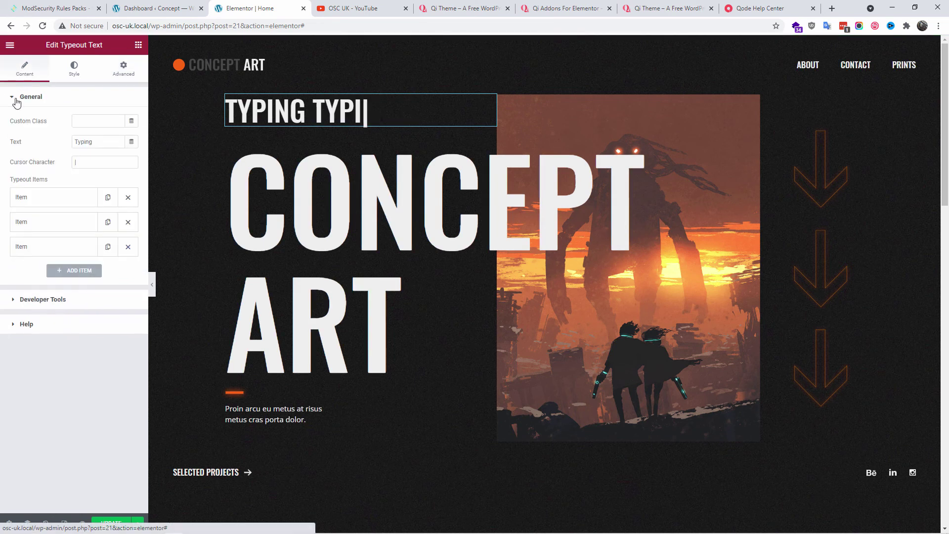
left_click(50, 246)
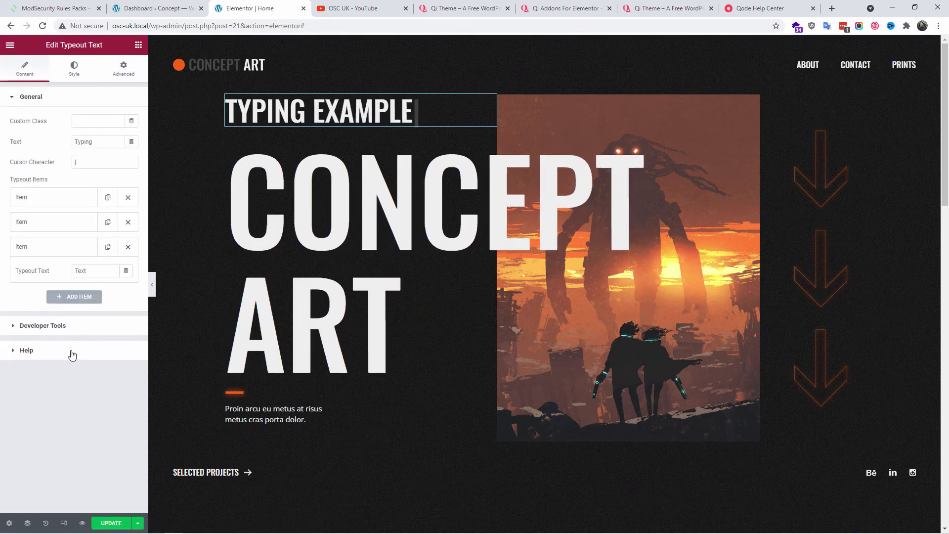
left_click(134, 69)
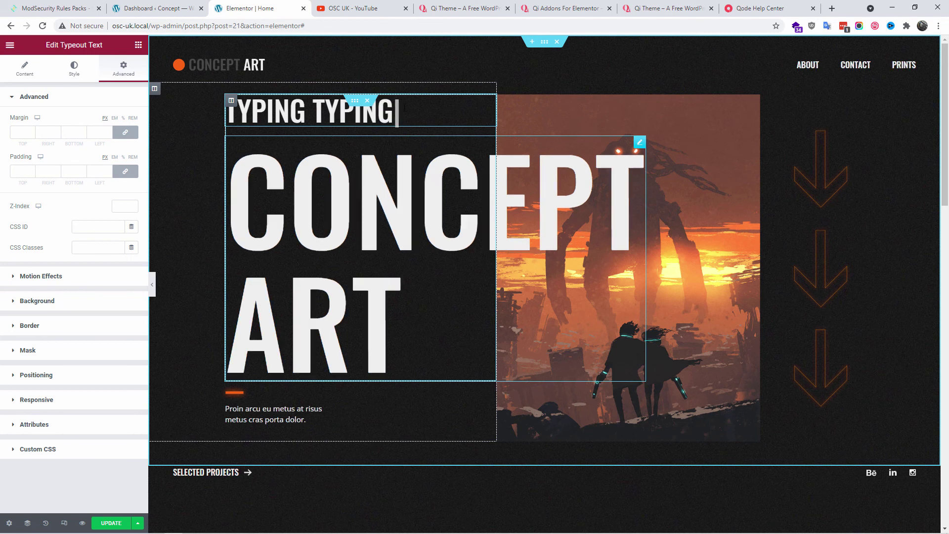
right_click(487, 109)
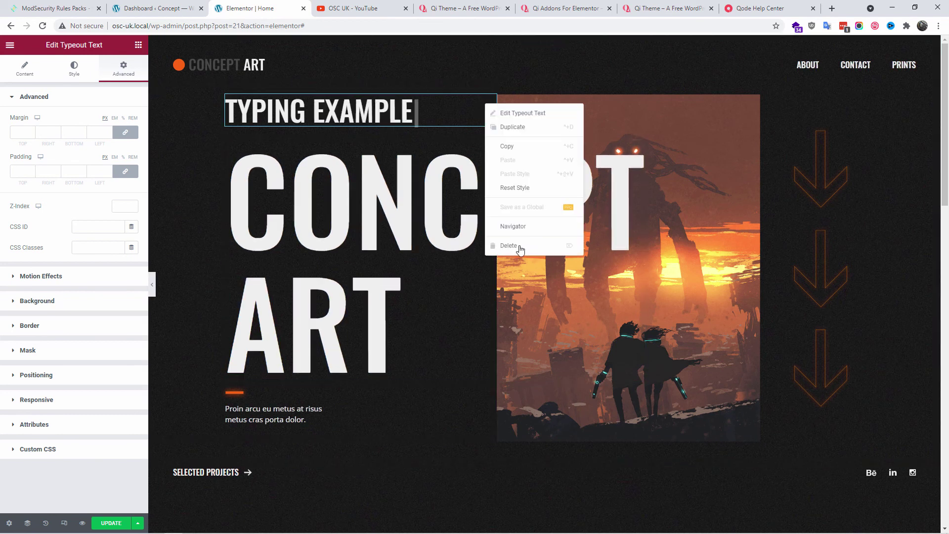
key("Delete")
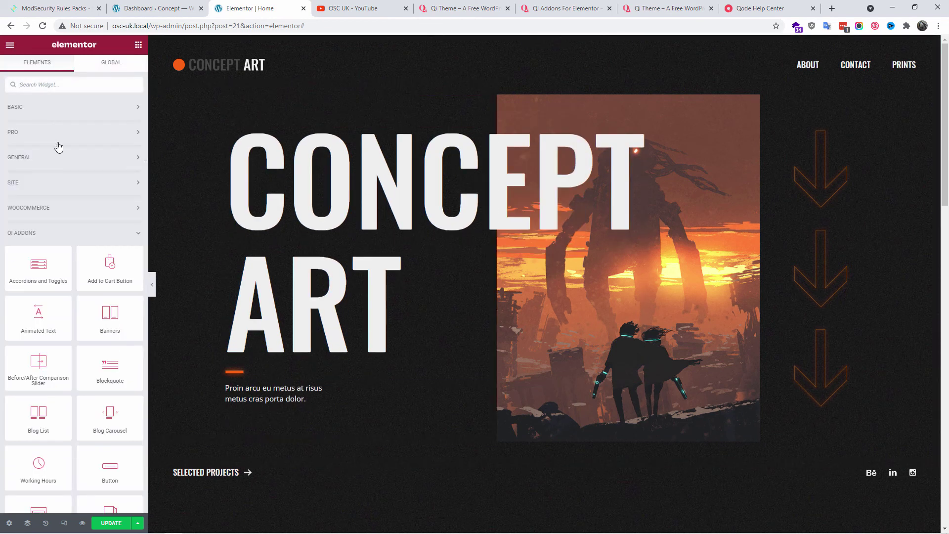
scroll(107, 270, "down", 2)
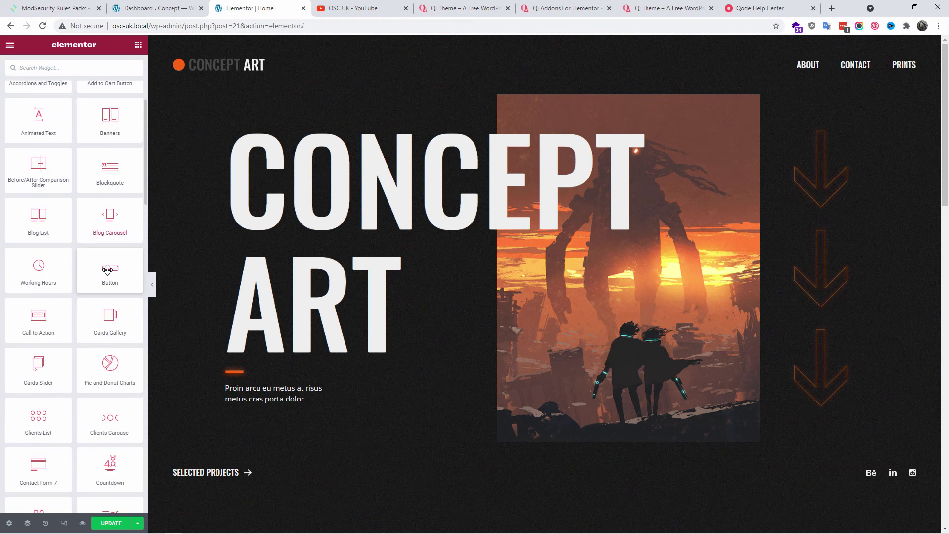
scroll(99, 280, "down", 1)
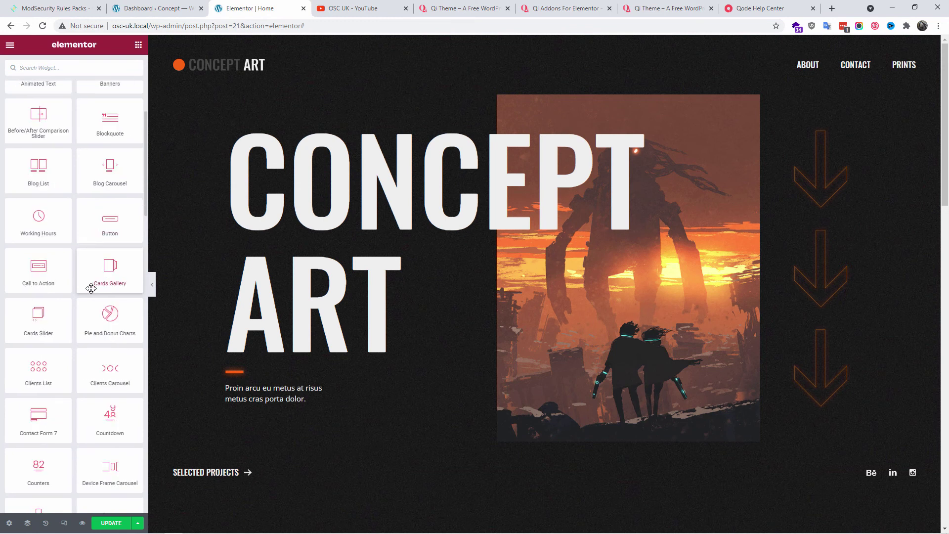
scroll(79, 296, "down", 2)
scroll(66, 306, "down", 10)
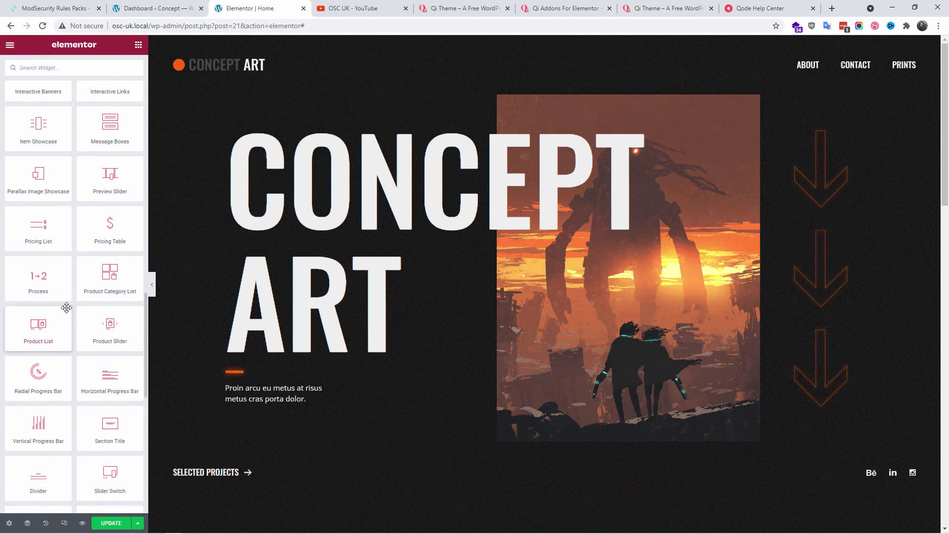
scroll(66, 308, "down", 6)
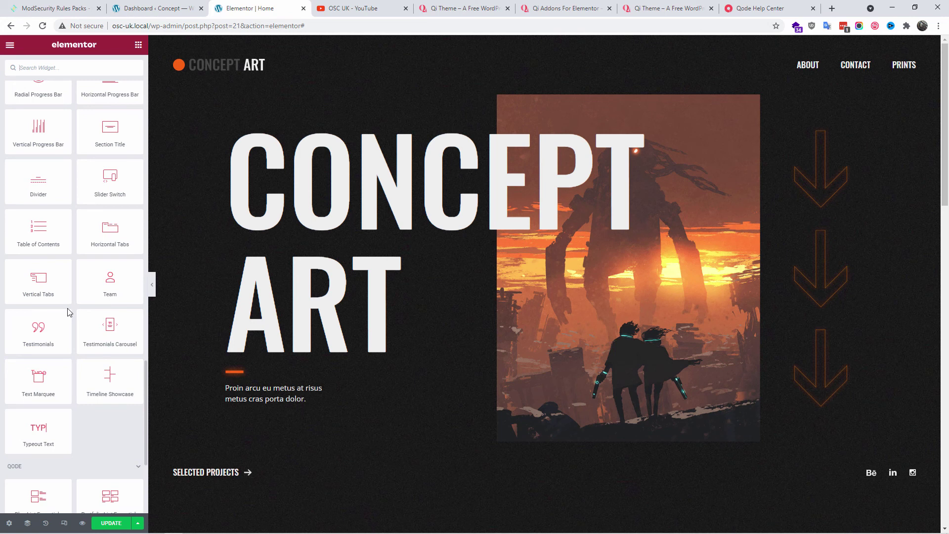
Exit Elementor to the dashboard without saving and open Qode Essential Addons > Options.
left_click(10, 44)
left_click(74, 216)
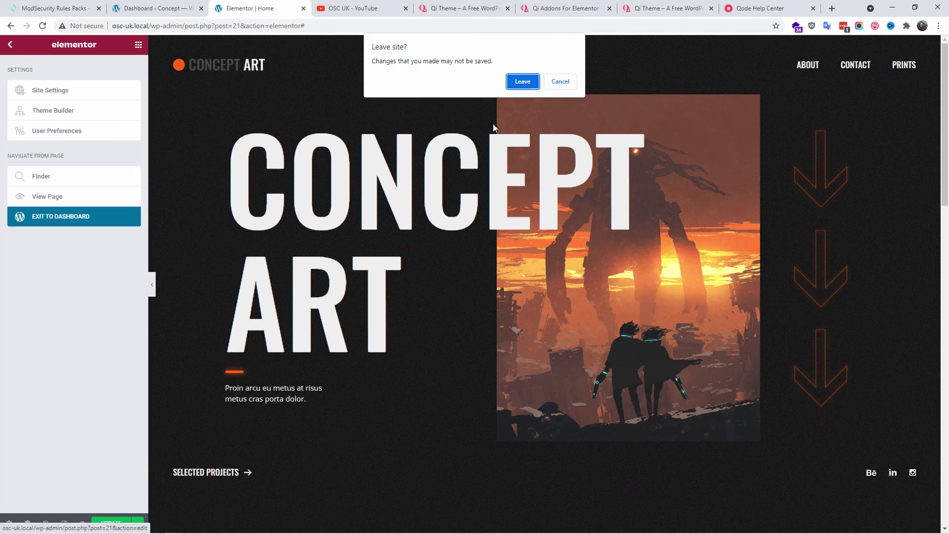
left_click(535, 84)
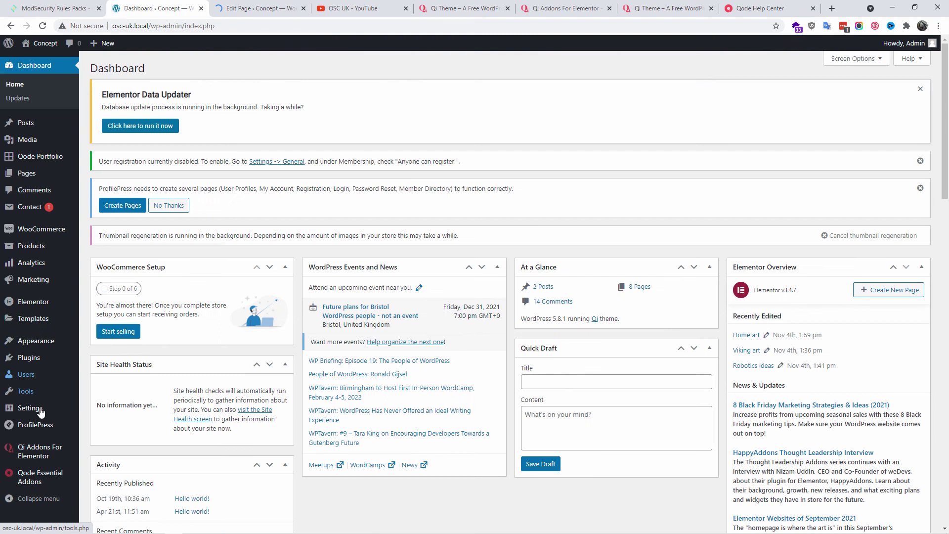
left_click(99, 502)
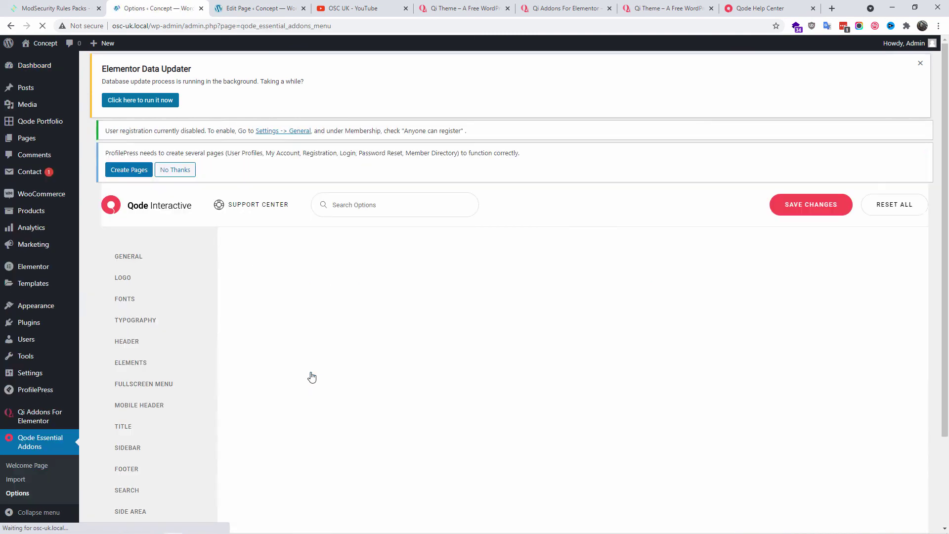
scroll(191, 355, "down", 2)
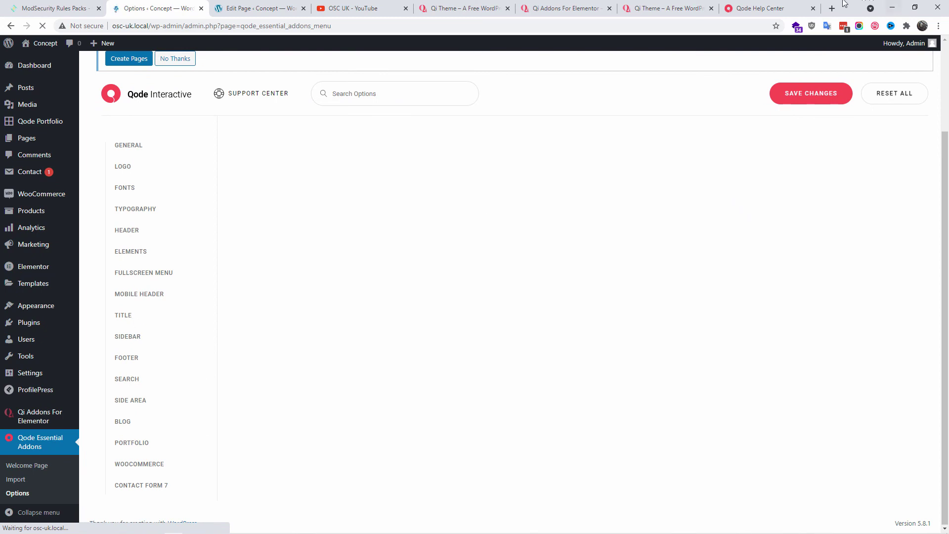
Scroll through the Qode Help Center Knowledge Base categories, from Getting started to Blog.
left_click(756, 7)
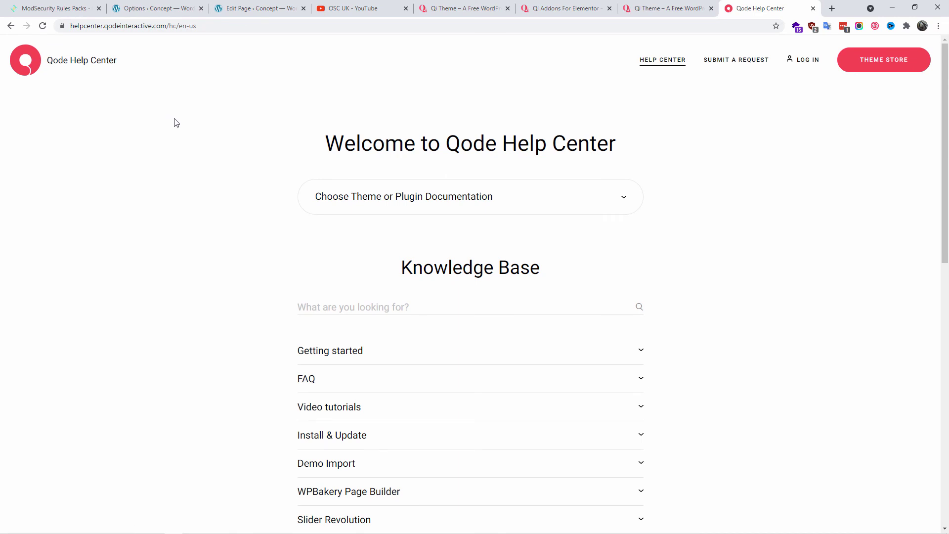
scroll(478, 268, "down", 5)
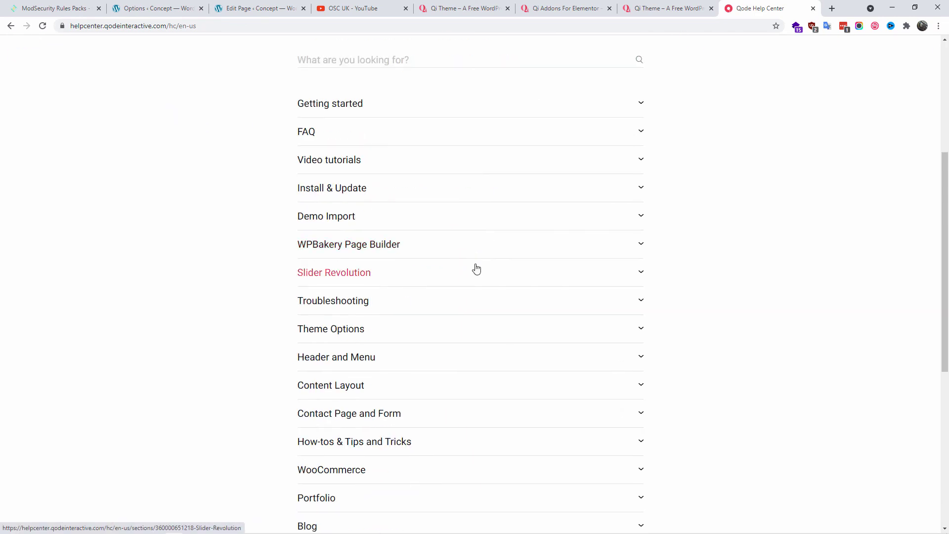
scroll(476, 270, "down", 3)
scroll(476, 270, "up", 8)
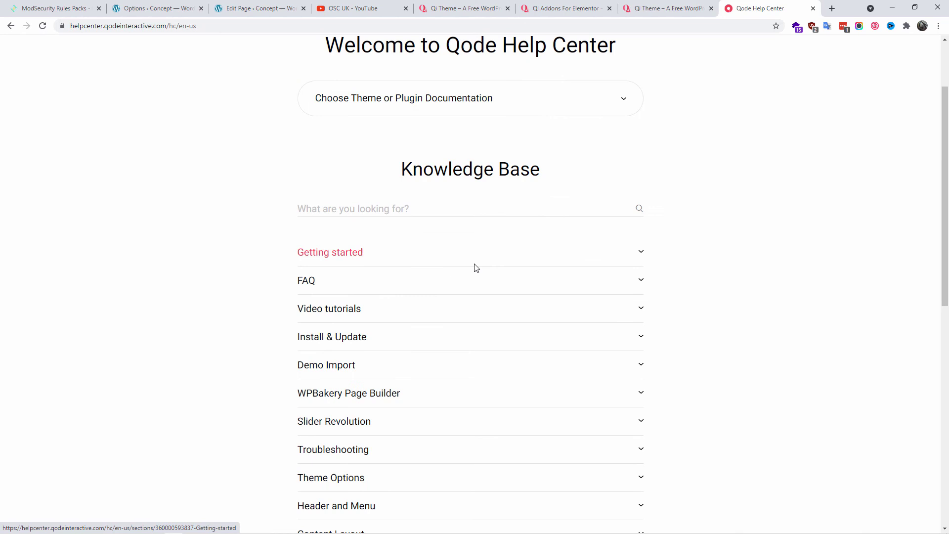
From the Home page editing tab, use Visit Site and scroll the live Concept Art project gallery.
left_click(196, 8)
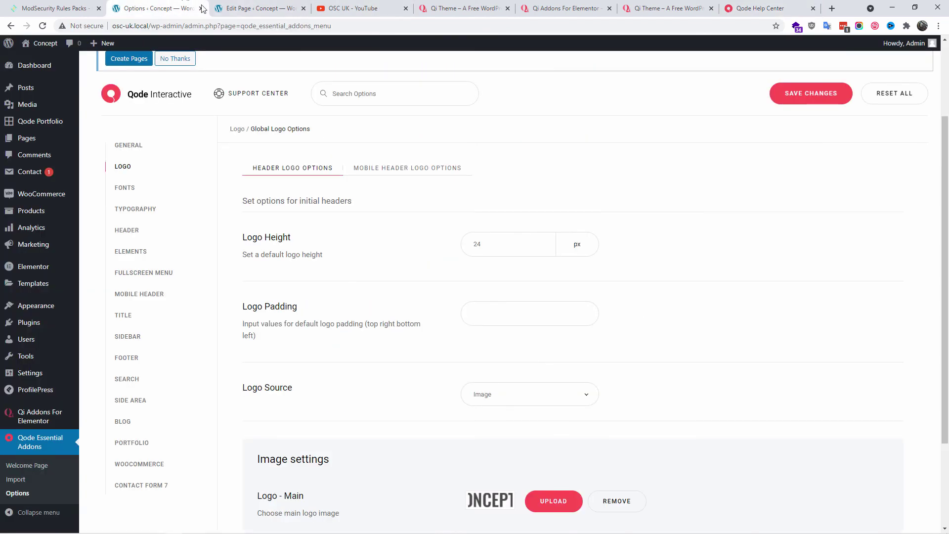
scroll(399, 210, "down", 3)
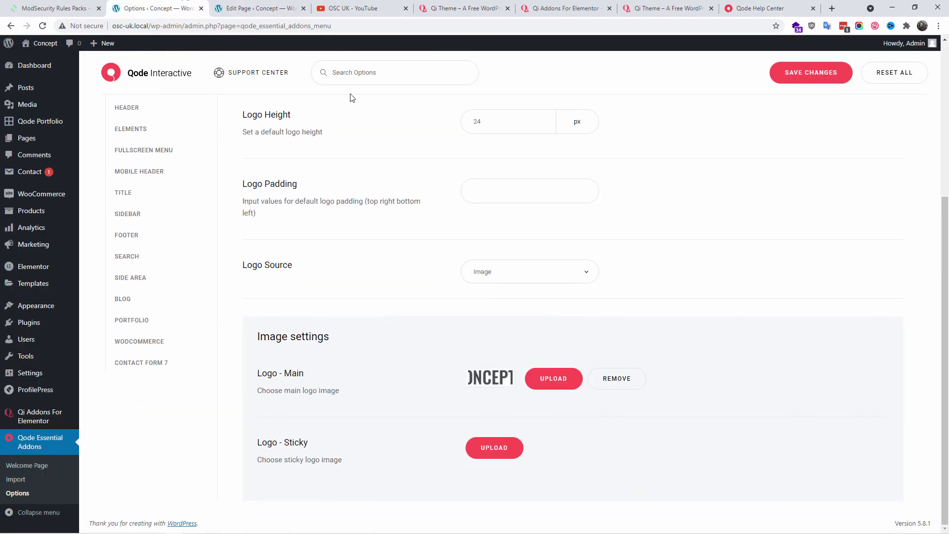
left_click(282, 7)
mouse_move(41, 46)
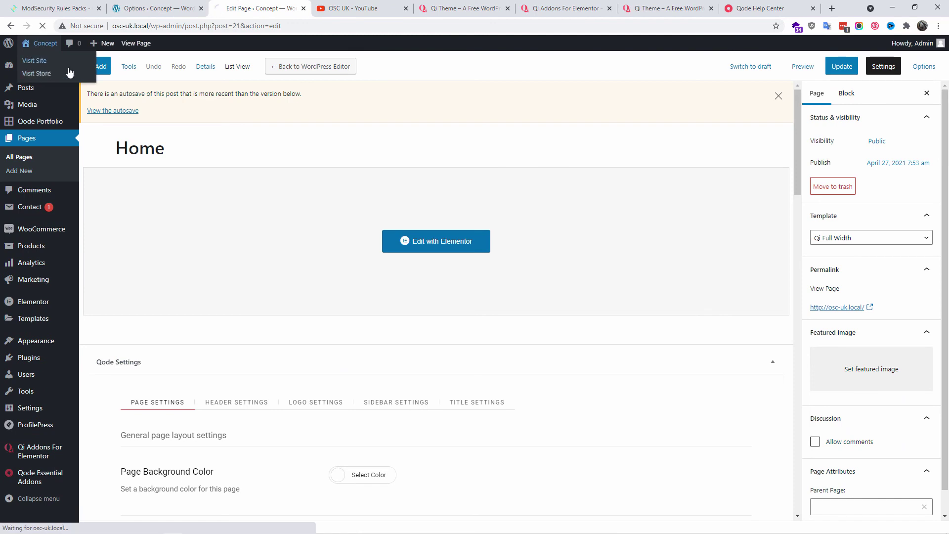
left_click(48, 65)
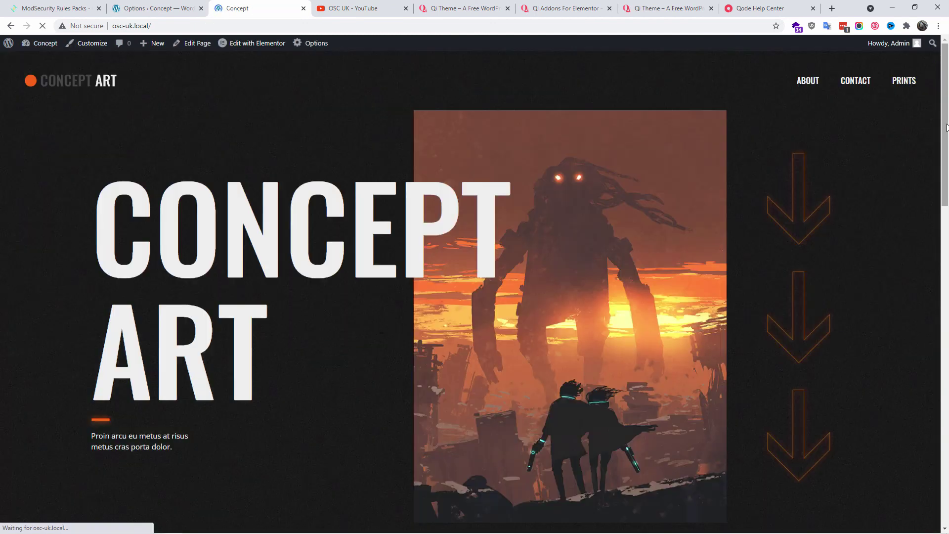
left_click_drag(947, 127, 947, 317)
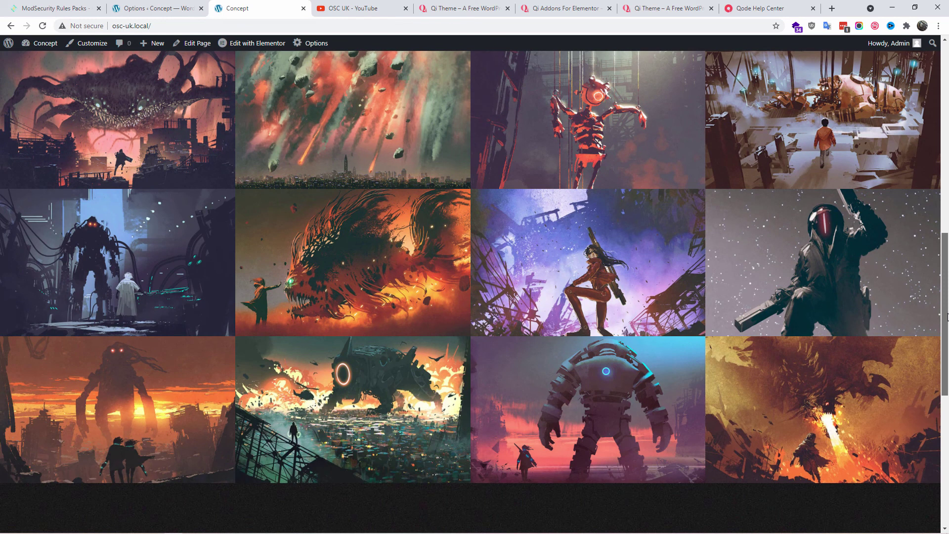
left_click_drag(946, 317, 946, 102)
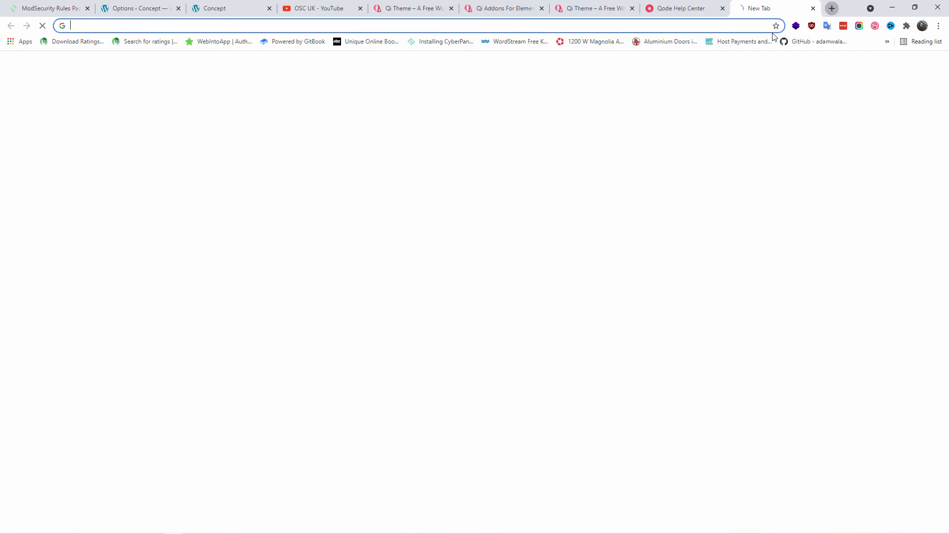
Open the OSC UK YouTube channel's Linktree page from its banner link and scroll it.
left_click(832, 9)
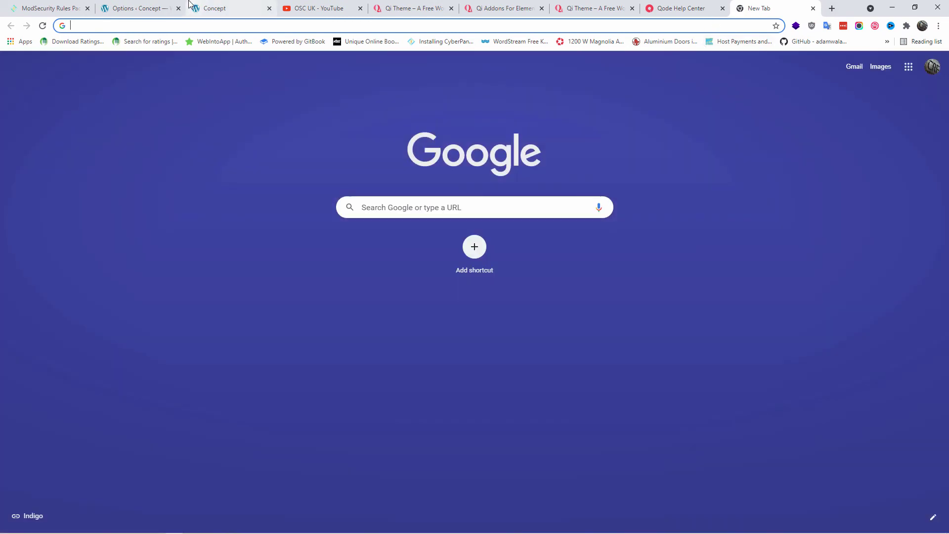
left_click(197, 5)
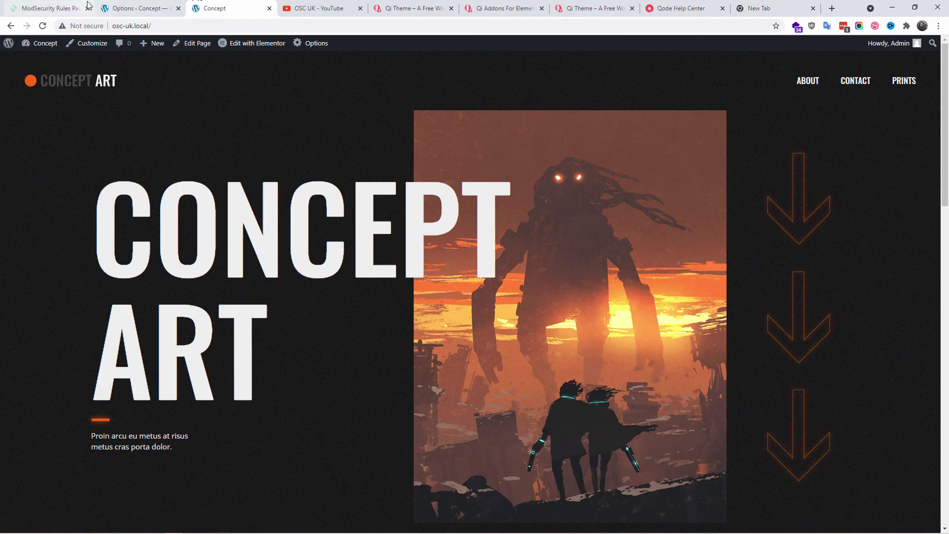
left_click(316, 8)
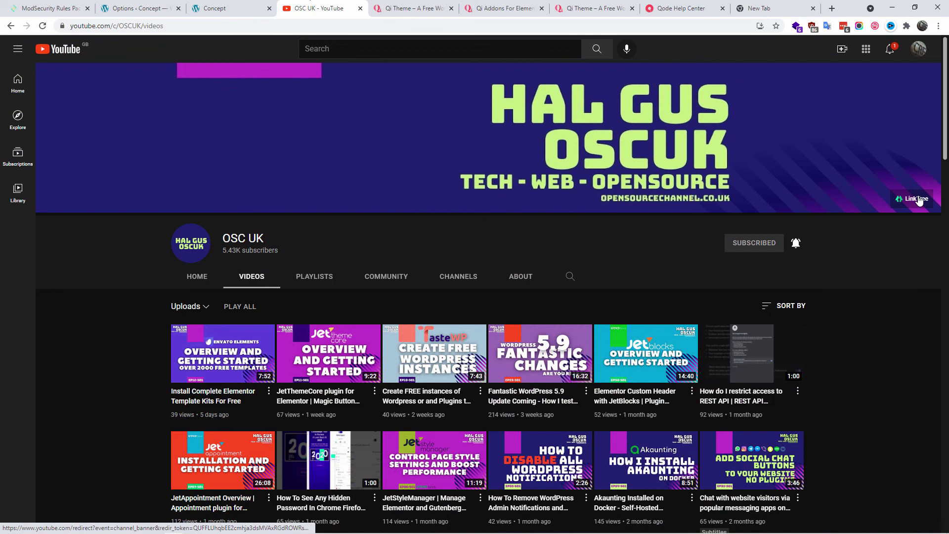
left_click(917, 200)
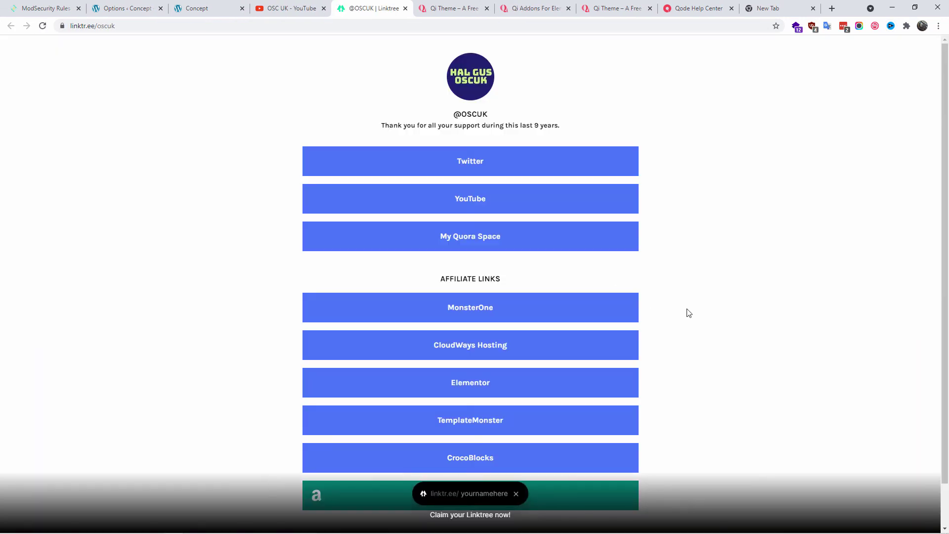
scroll(689, 312, "down", 1)
scroll(687, 311, "up", 1)
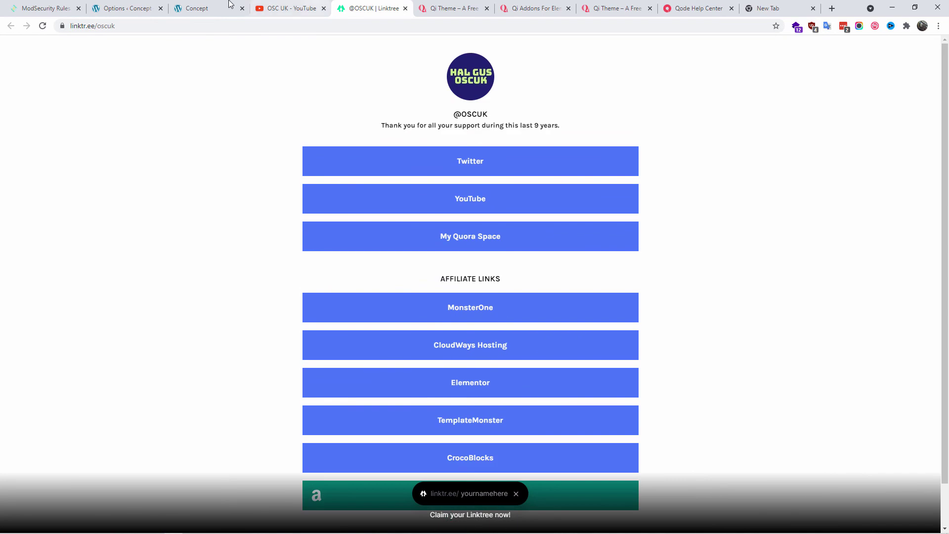
Return to the OSC UK channel and scroll through its About page.
left_click(286, 8)
left_click(507, 285)
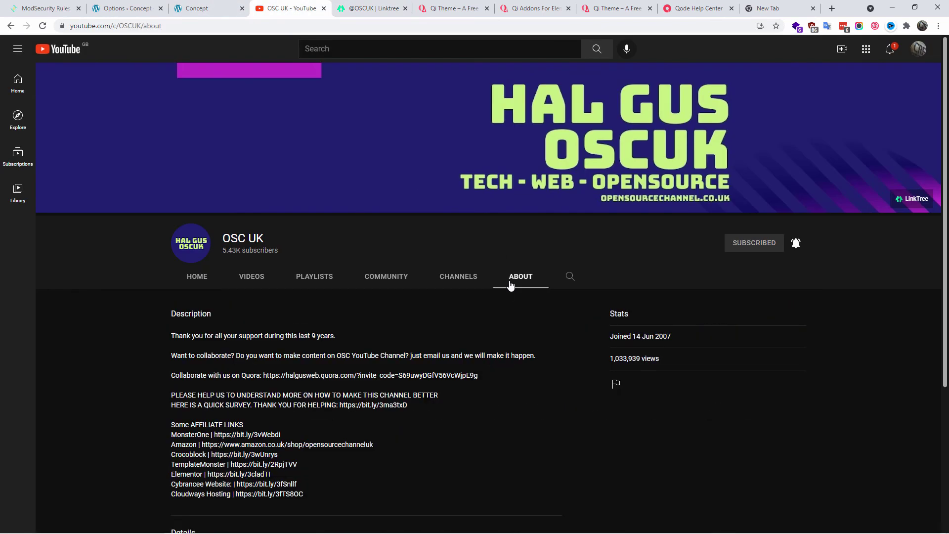
scroll(505, 312, "down", 4)
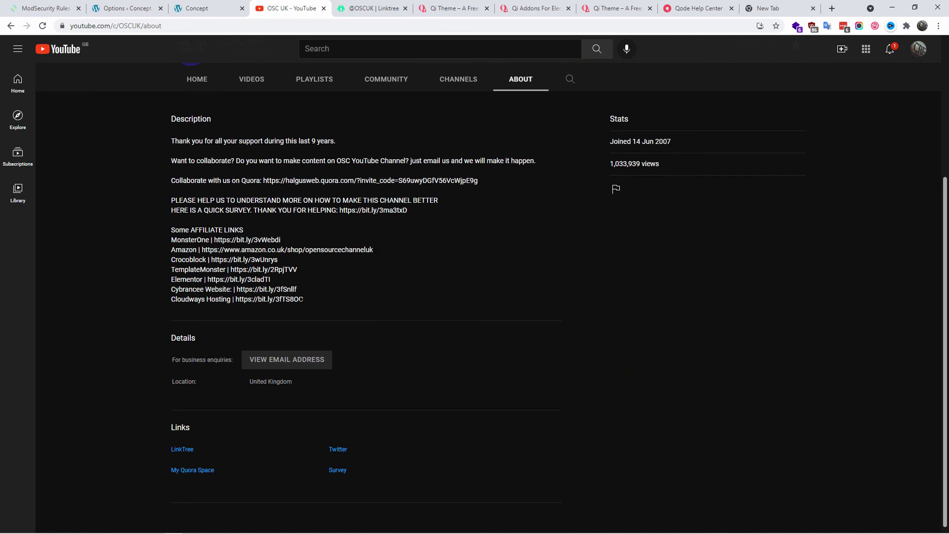
scroll(306, 299, "up", 4)
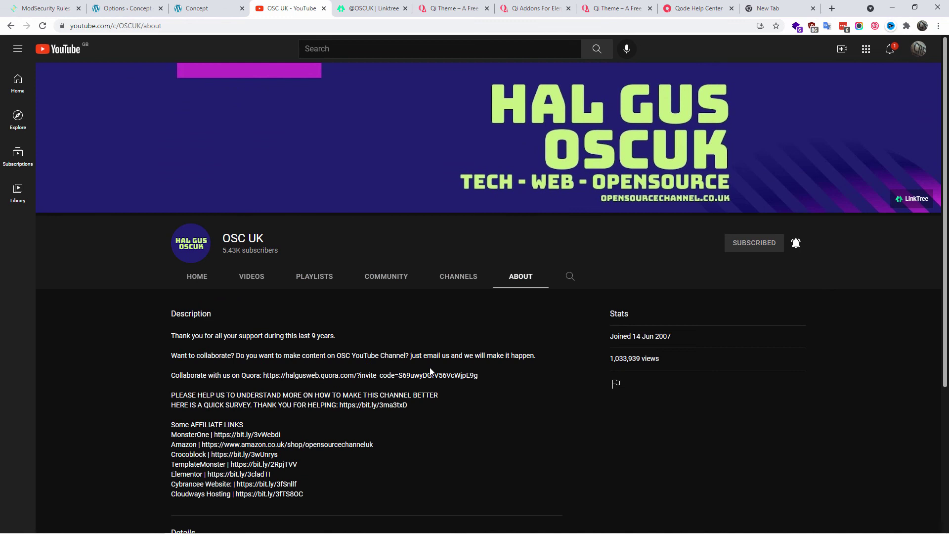
Load tastewp.com and open its Dashboard site manager, showing Your sites (0).
left_click(399, 28)
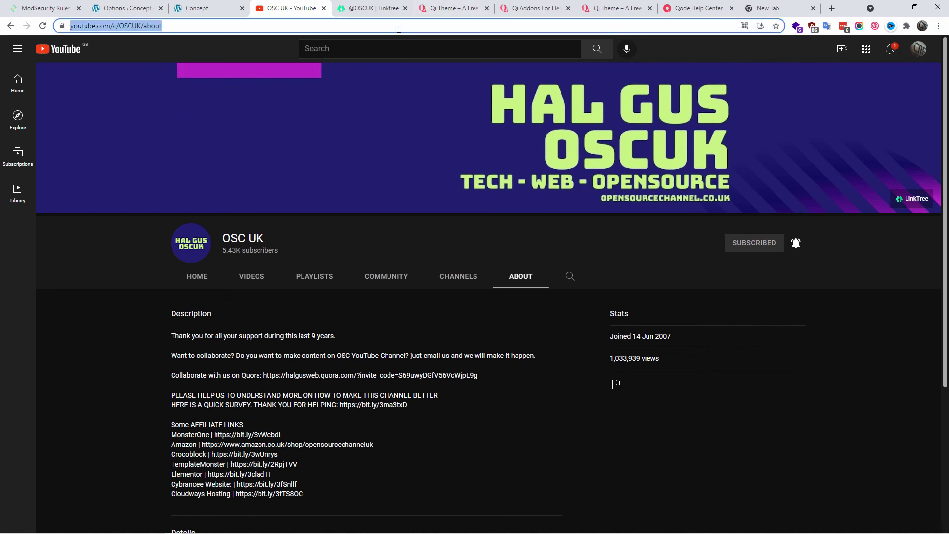
type("tastewp.com")
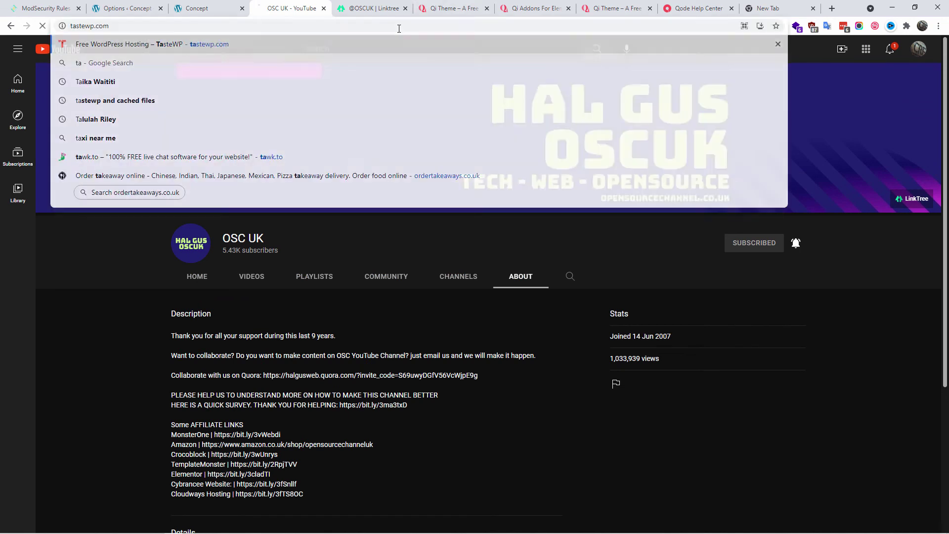
key("Return")
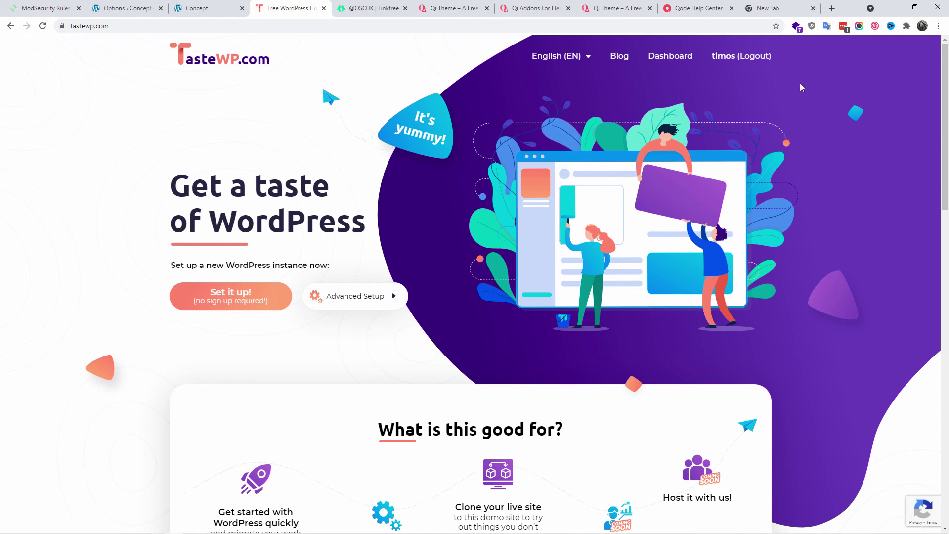
left_click(668, 56)
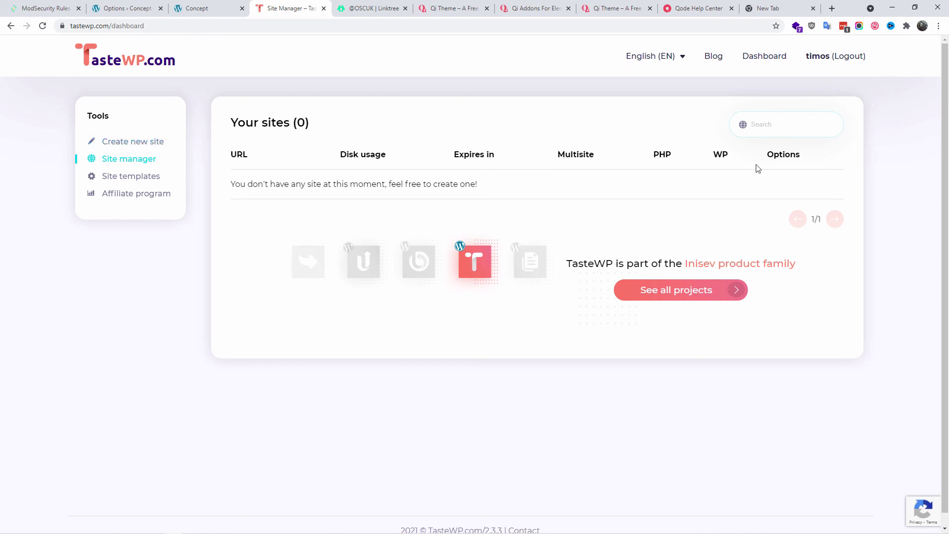
Close the empty new tab to return to the Qode Help Center knowledge base.
left_click(766, 6)
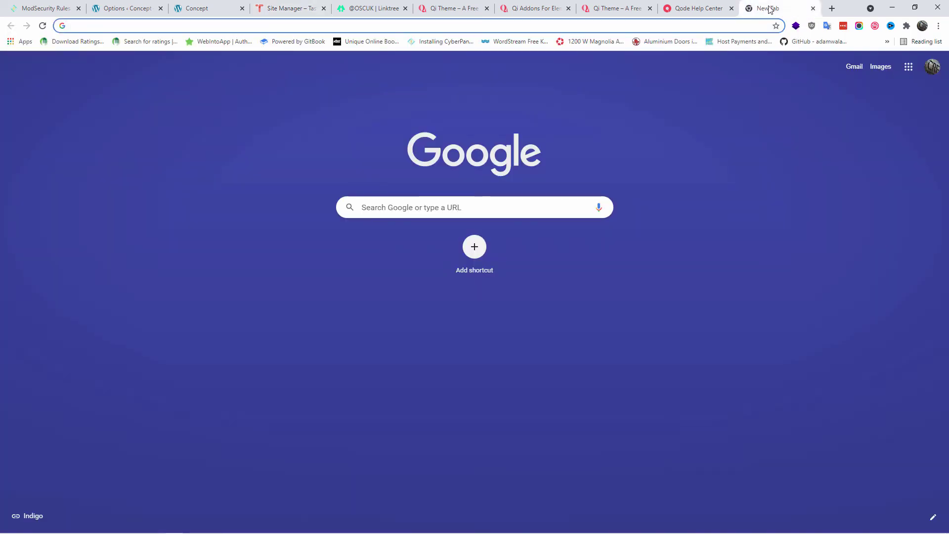
left_click(813, 8)
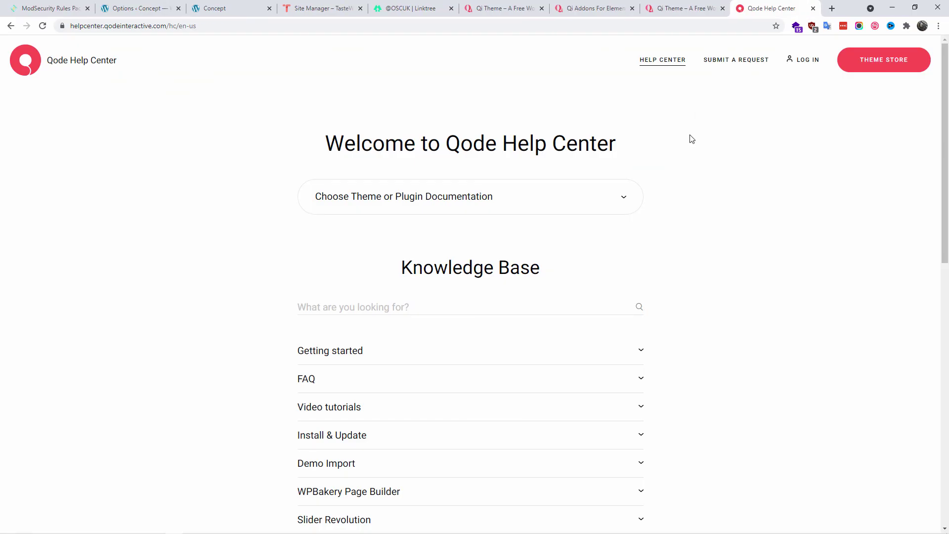